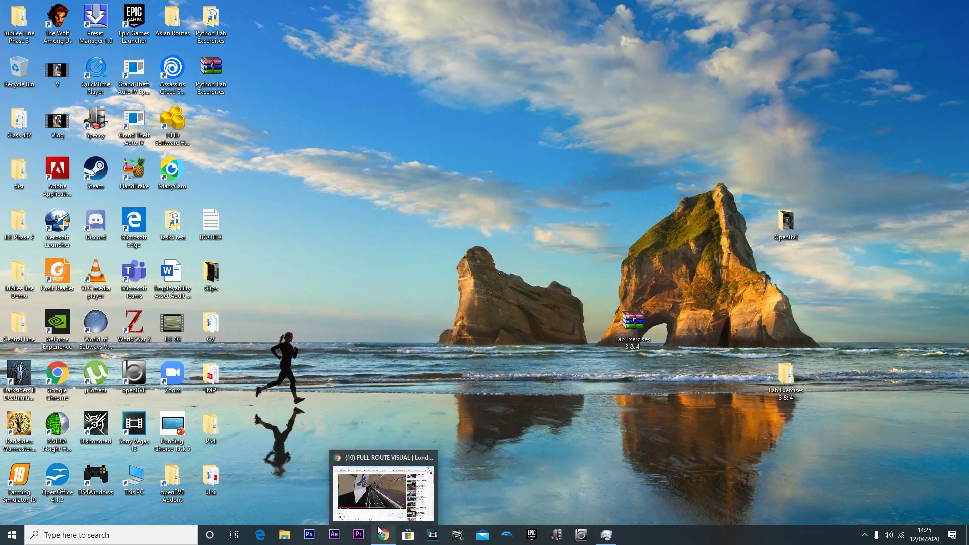
Switch to Chrome and play a short stretch of the London Underground Northern Line route video, pausing it at Archway
{"action": "left_click", "coordinate": [378, 453]}
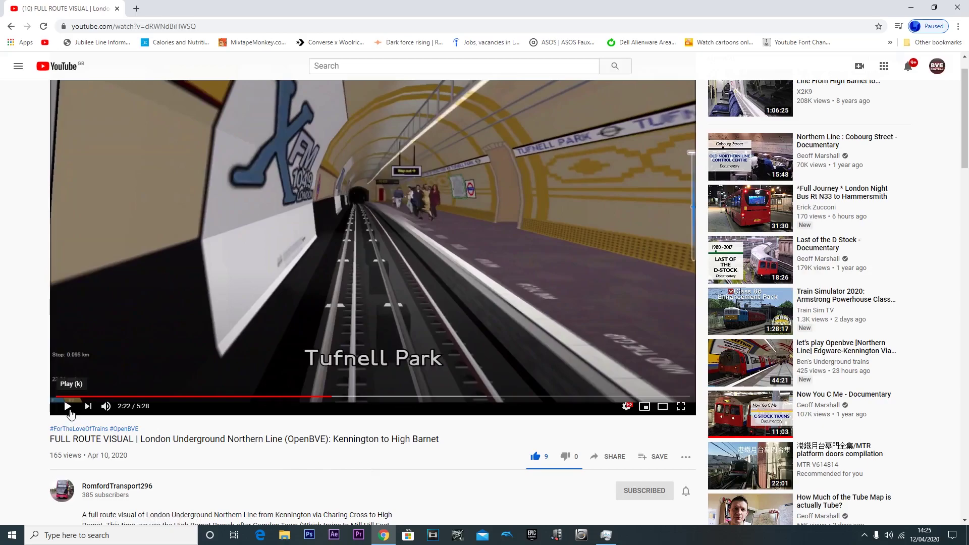
{"action": "left_click", "coordinate": [69, 410]}
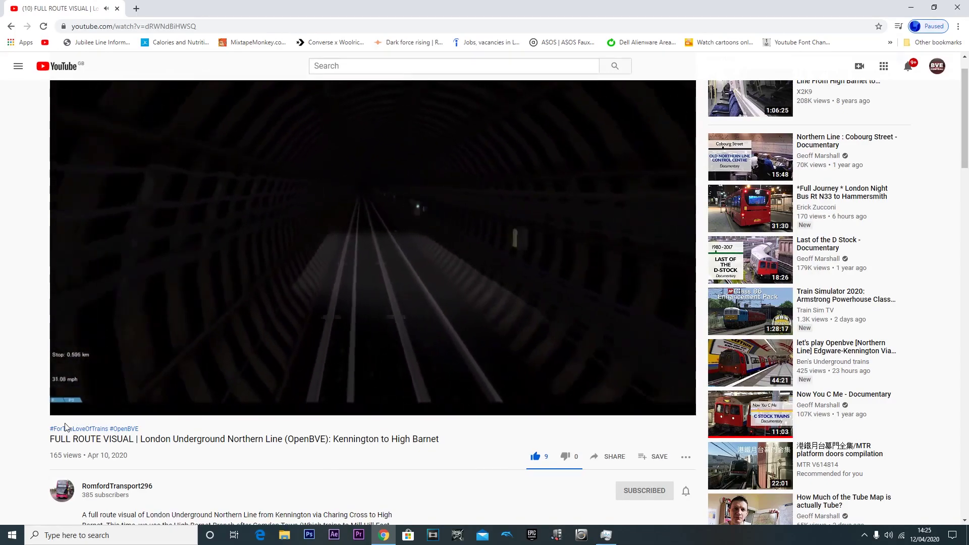
{"action": "mouse_move", "coordinate": [64, 419]}
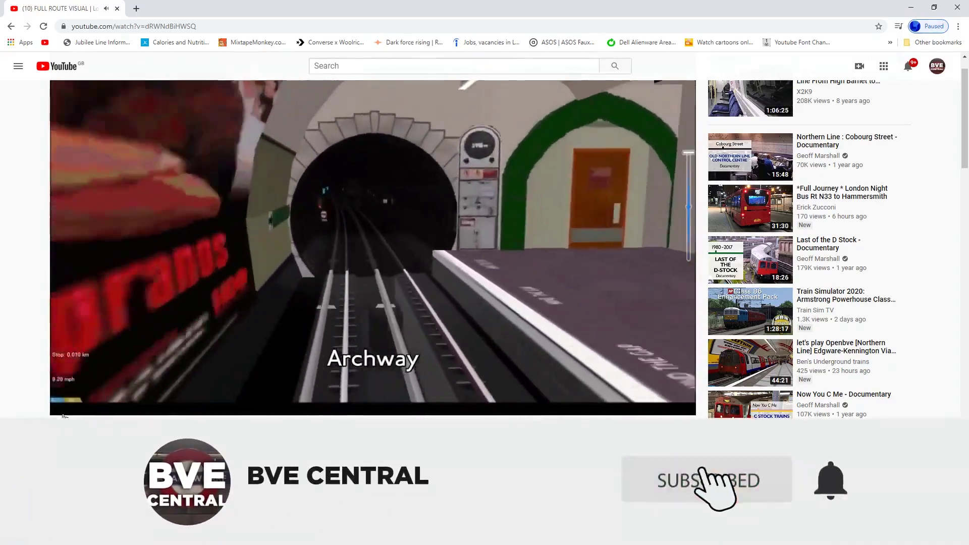
{"action": "left_click", "coordinate": [66, 407]}
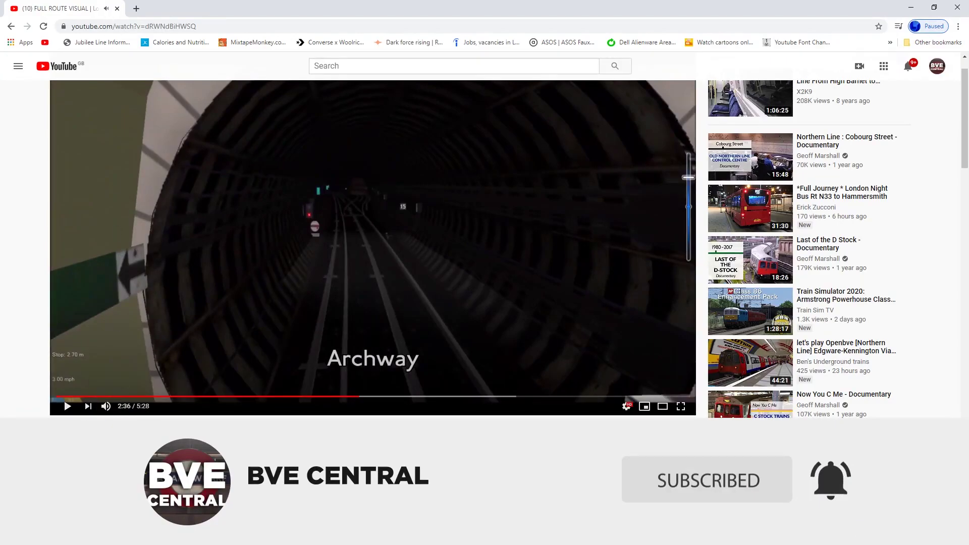
{"action": "scroll", "coordinate": [134, 460], "scroll_direction": "down", "scroll_amount": 1}
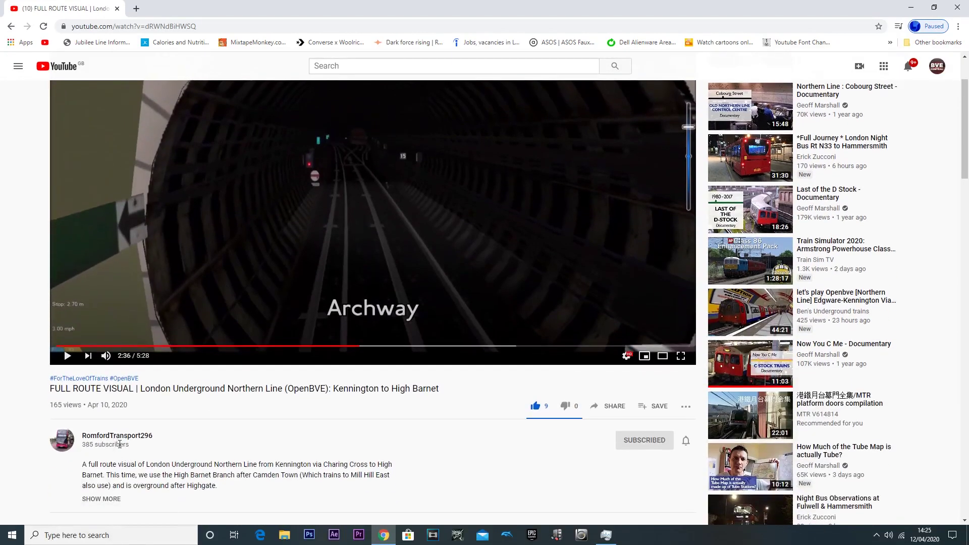
Search for bvewesternregion in a new tab, open the BVE Western Region site and go to its North London Line route page
{"action": "left_click", "coordinate": [136, 8]}
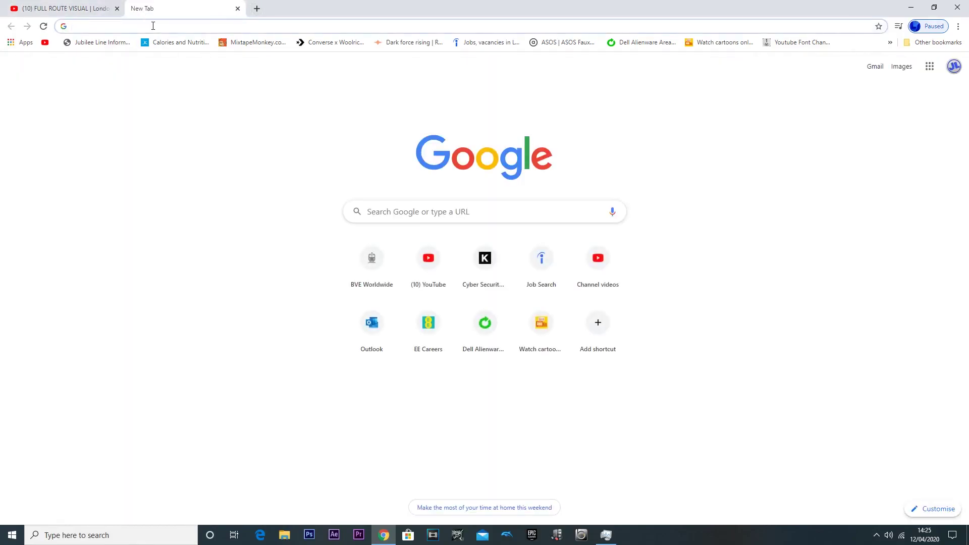
{"action": "type", "text": "b"}
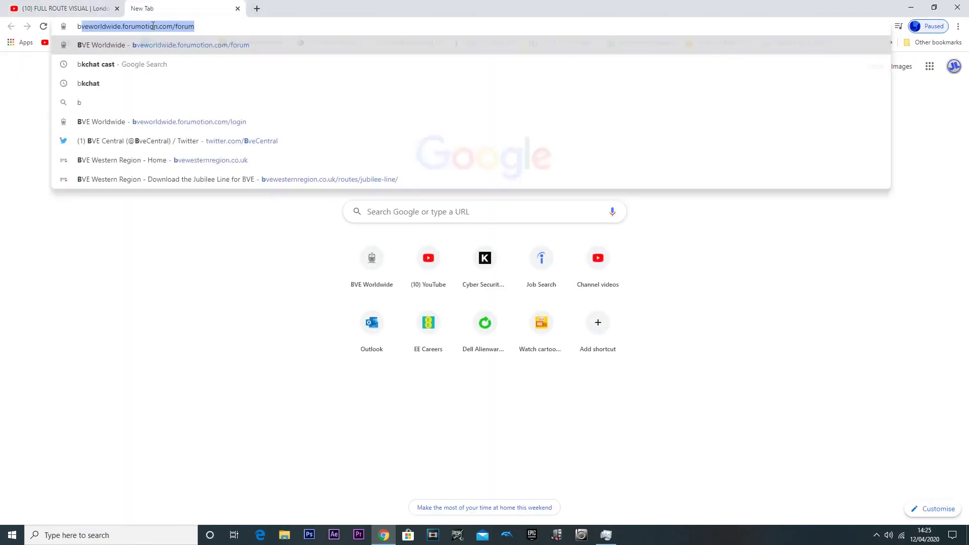
{"action": "type", "text": "vewesternreg"}
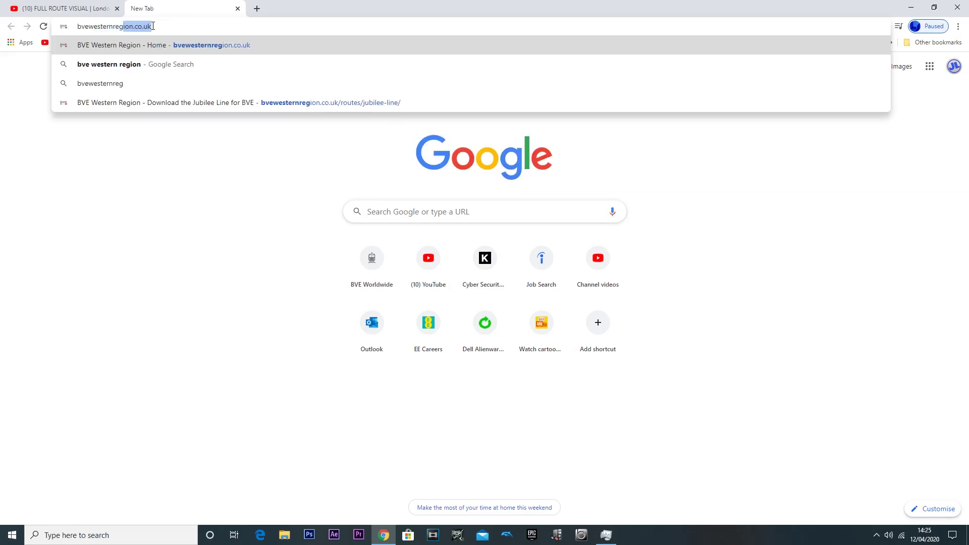
{"action": "type", "text": "ion"}
{"action": "key", "text": "Return"}
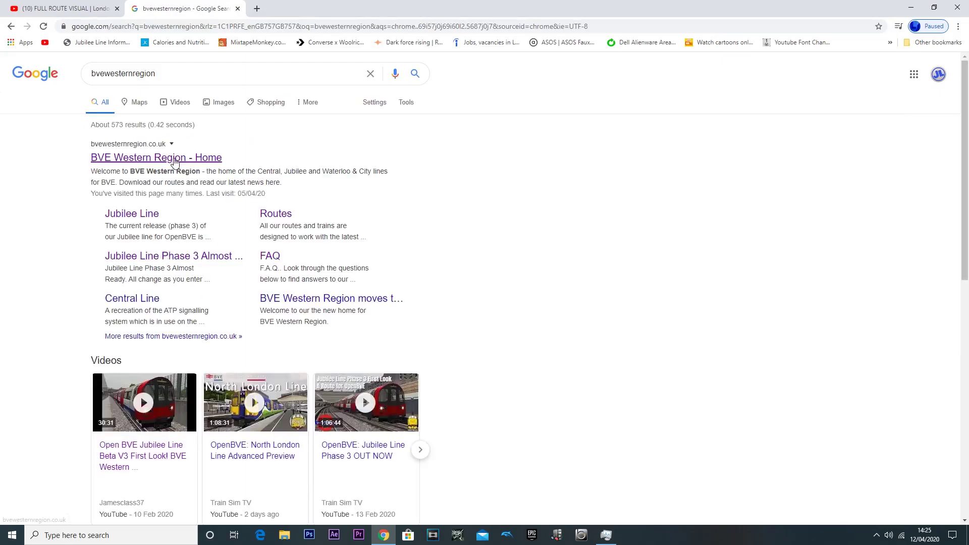
{"action": "left_click", "coordinate": [174, 161]}
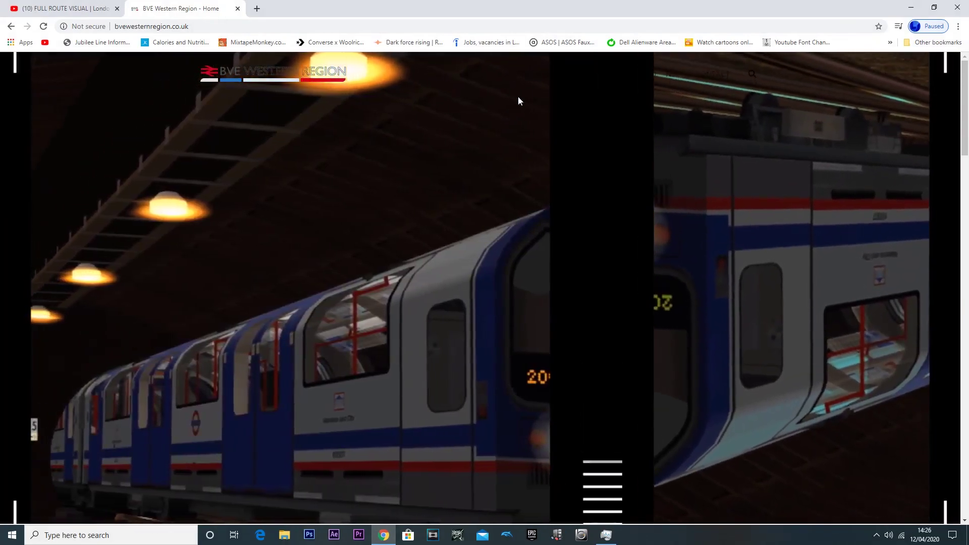
{"action": "mouse_move", "coordinate": [554, 80]}
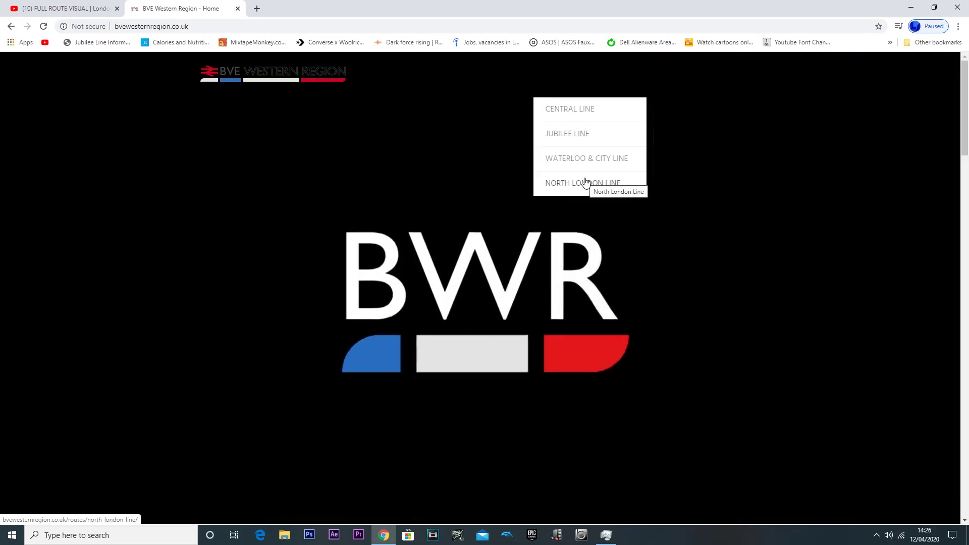
{"action": "left_click", "coordinate": [585, 183]}
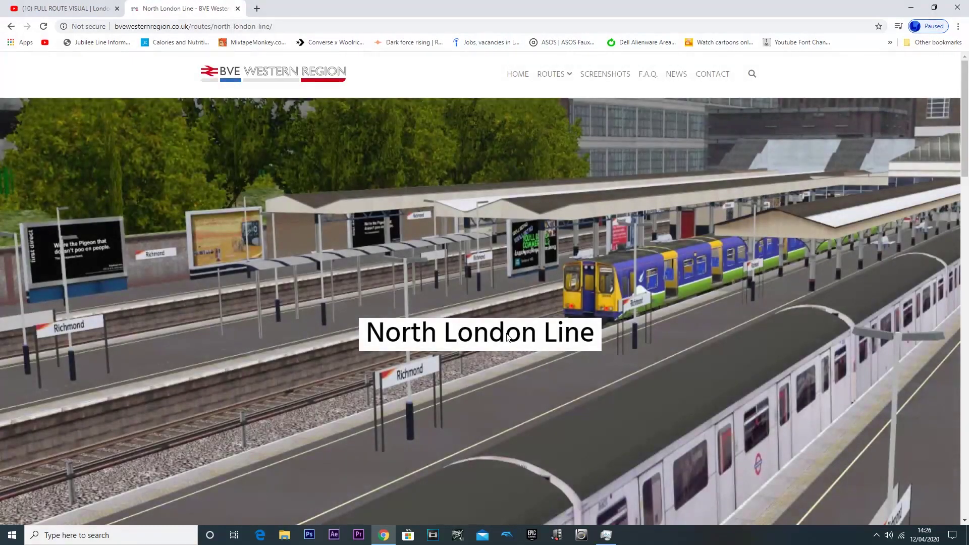
Review the North London Line page's beta and train features, future releases, images and videos through to its Downloads section
{"action": "scroll", "coordinate": [506, 333], "scroll_direction": "down", "scroll_amount": 4}
{"action": "scroll", "coordinate": [507, 334], "scroll_direction": "down", "scroll_amount": 7}
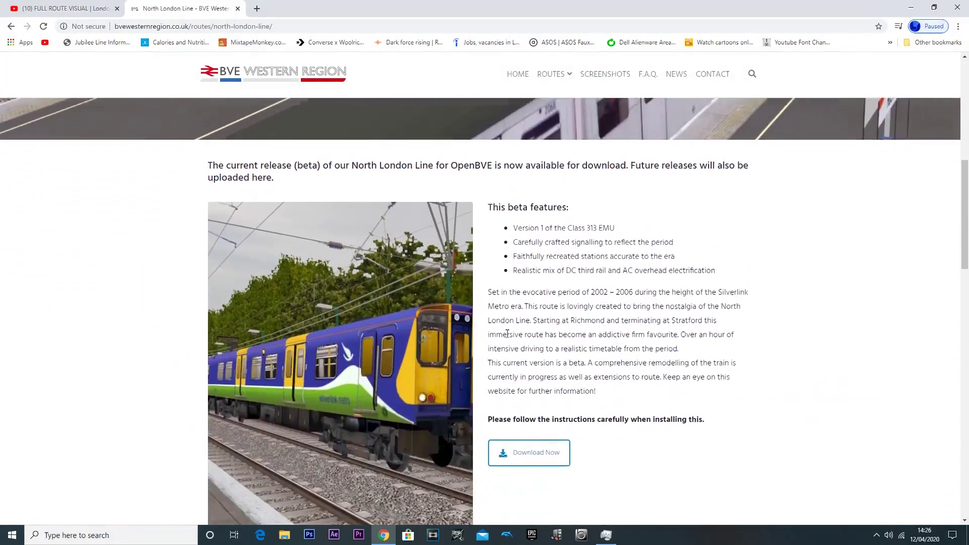
{"action": "scroll", "coordinate": [507, 333], "scroll_direction": "down", "scroll_amount": 3}
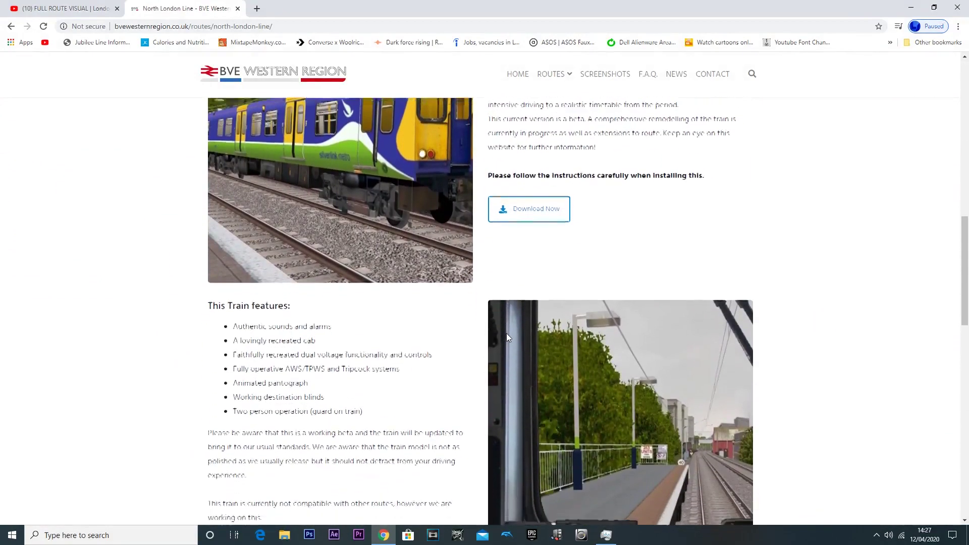
{"action": "scroll", "coordinate": [506, 334], "scroll_direction": "down", "scroll_amount": 4}
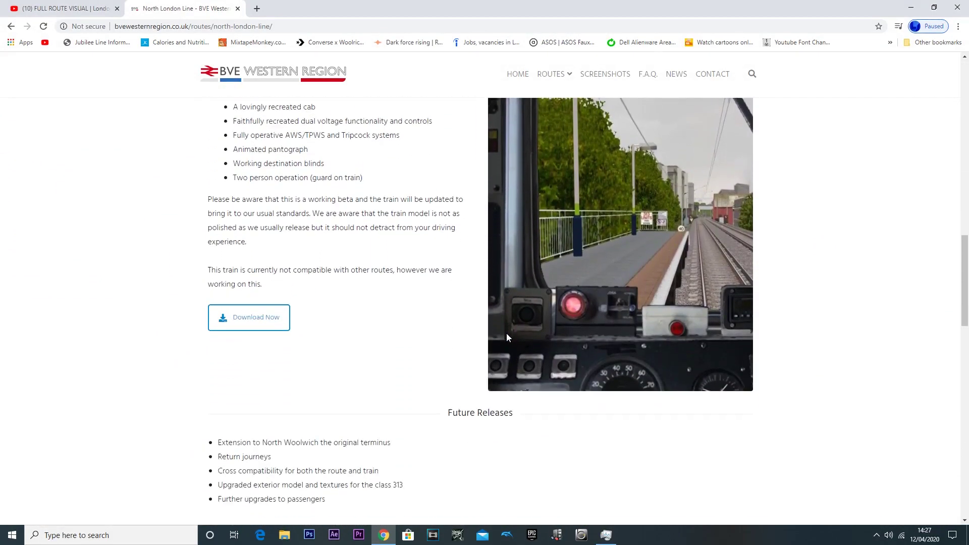
{"action": "scroll", "coordinate": [507, 337], "scroll_direction": "up", "scroll_amount": 6}
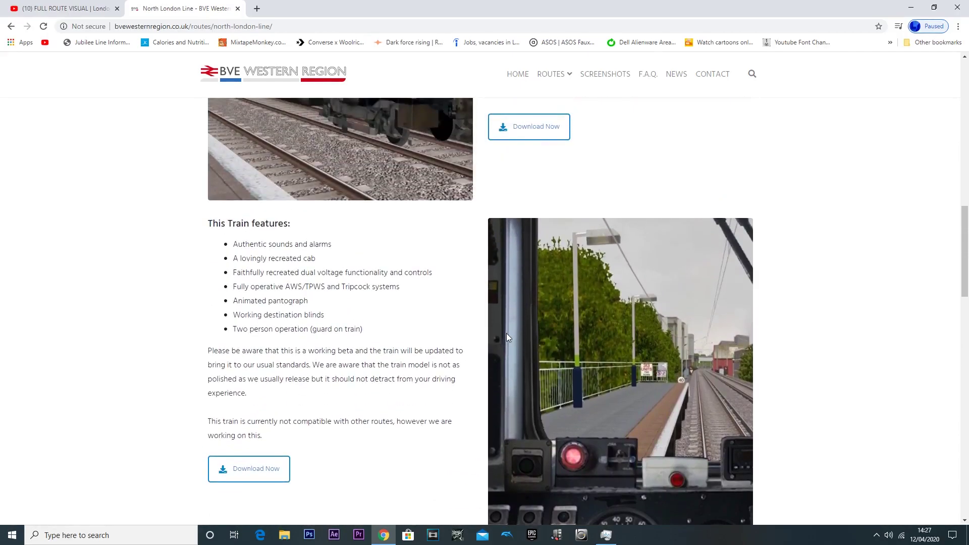
{"action": "scroll", "coordinate": [508, 337], "scroll_direction": "up", "scroll_amount": 4}
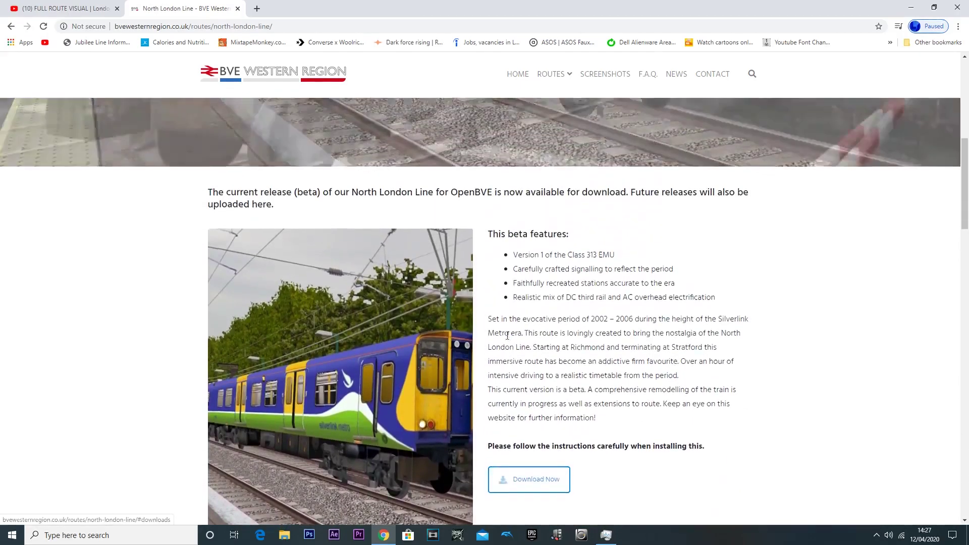
{"action": "scroll", "coordinate": [508, 338], "scroll_direction": "down", "scroll_amount": 5}
{"action": "scroll", "coordinate": [507, 337], "scroll_direction": "down", "scroll_amount": 8}
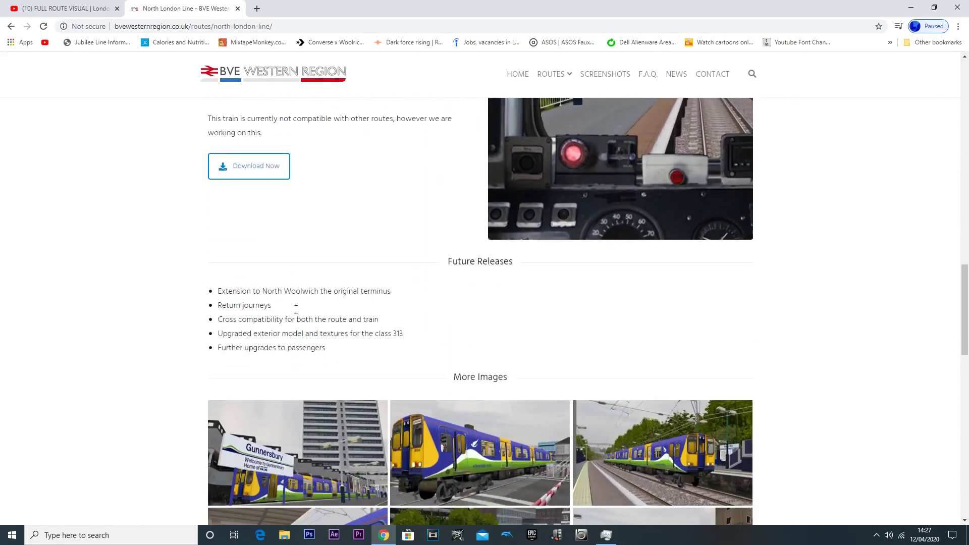
{"action": "scroll", "coordinate": [366, 376], "scroll_direction": "down", "scroll_amount": 6}
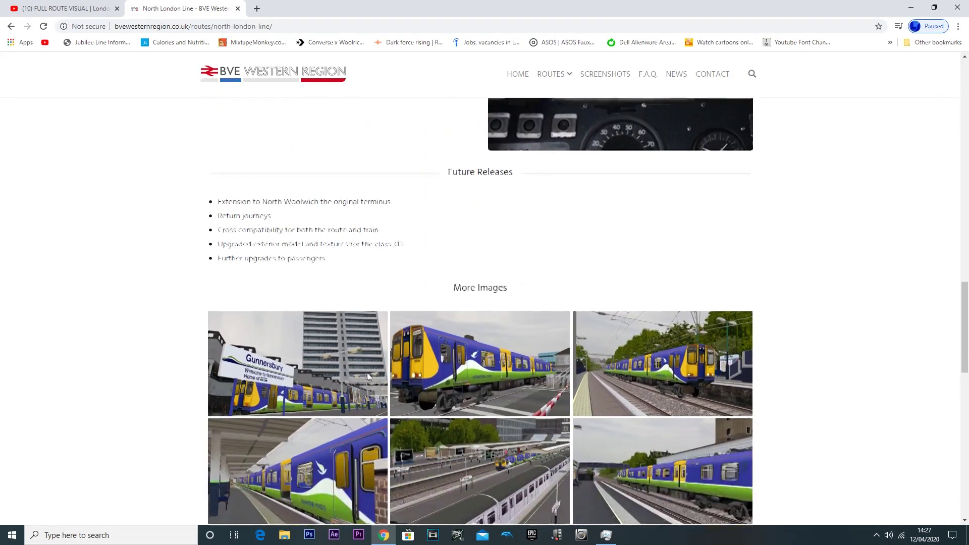
{"action": "scroll", "coordinate": [459, 390], "scroll_direction": "down", "scroll_amount": 5}
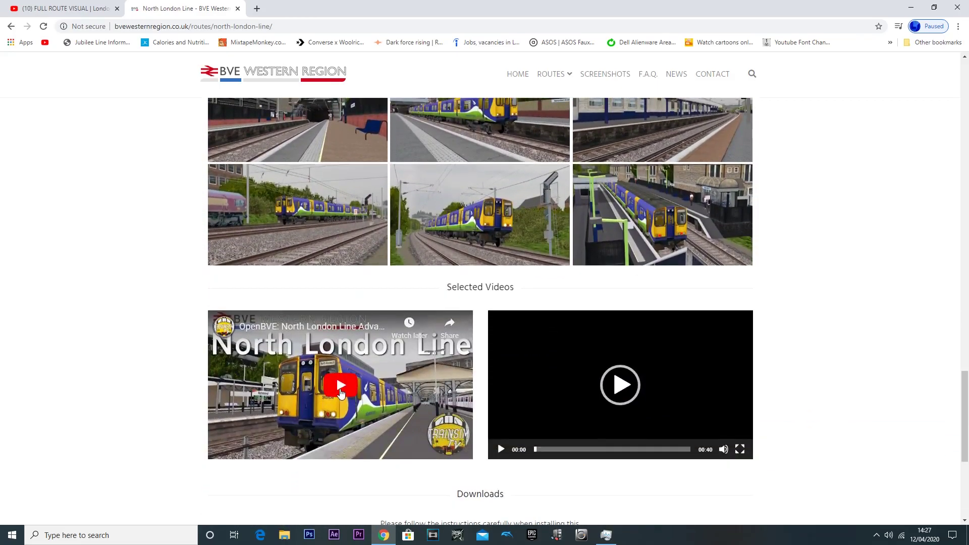
{"action": "scroll", "coordinate": [436, 433], "scroll_direction": "down", "scroll_amount": 2}
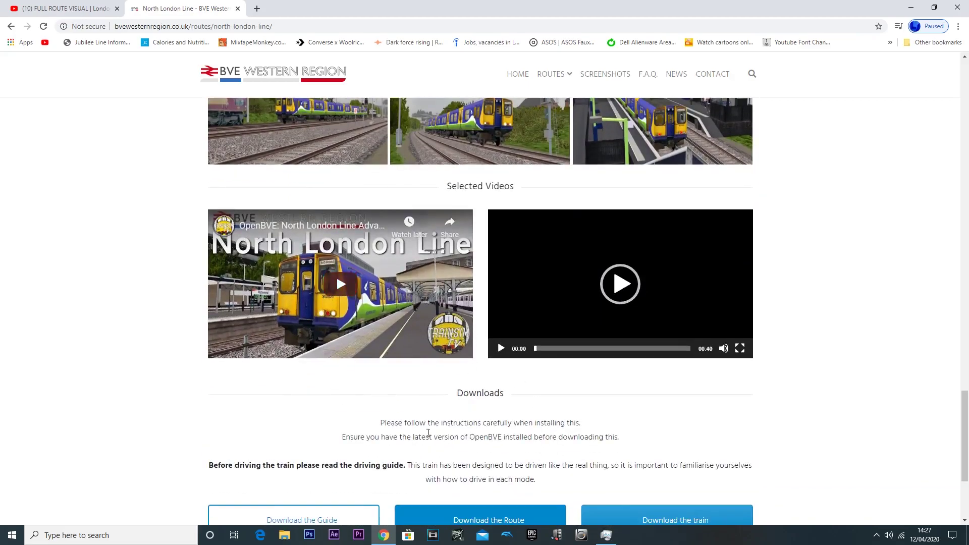
{"action": "scroll", "coordinate": [474, 435], "scroll_direction": "down", "scroll_amount": 3}
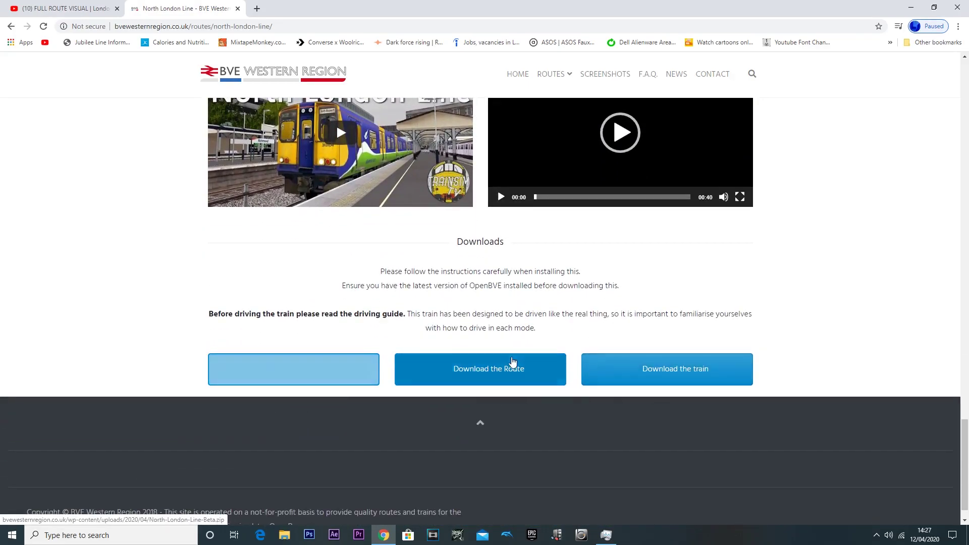
Download the North London Line train and route archives and open the driving guide
{"action": "left_click", "coordinate": [688, 372]}
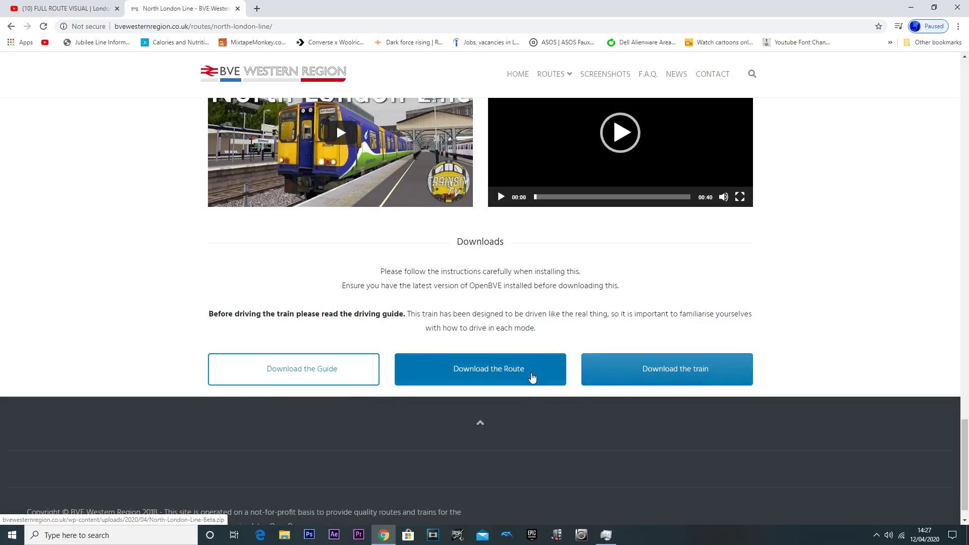
{"action": "left_click", "coordinate": [541, 372]}
{"action": "left_click", "coordinate": [348, 376]}
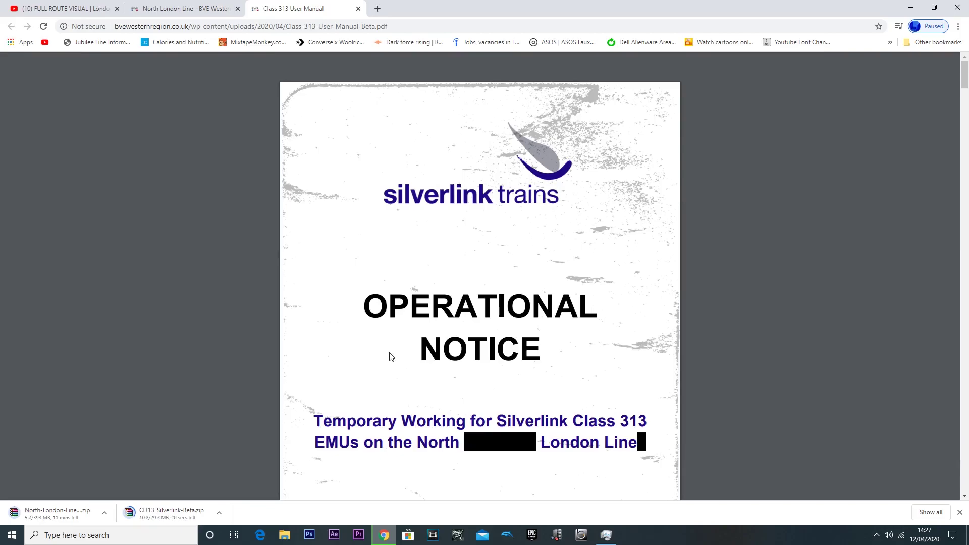
Read through the Class 313 user manual, covering key assignments, driving cab, cab setup, dual voltage and two person operations
{"action": "scroll", "coordinate": [389, 356], "scroll_direction": "down", "scroll_amount": 10}
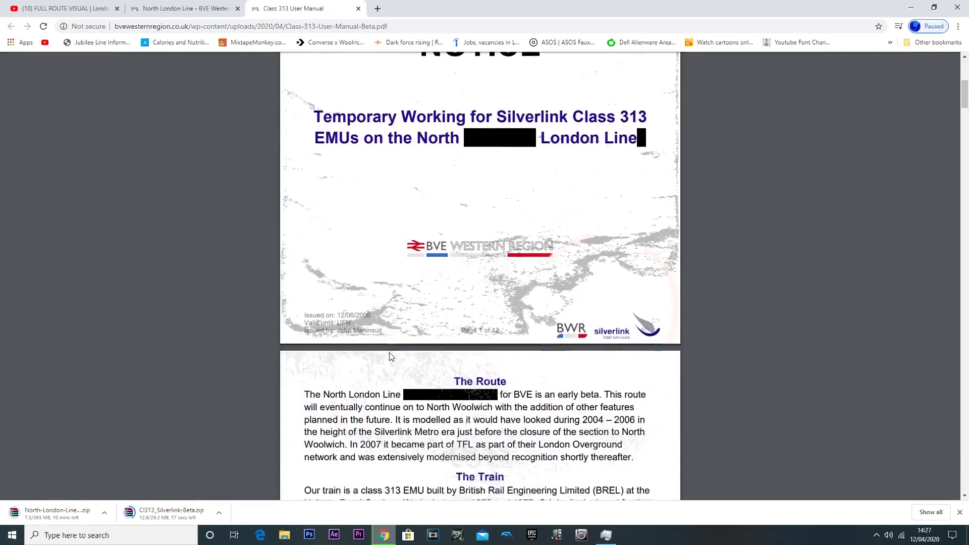
{"action": "scroll", "coordinate": [389, 356], "scroll_direction": "down", "scroll_amount": 8}
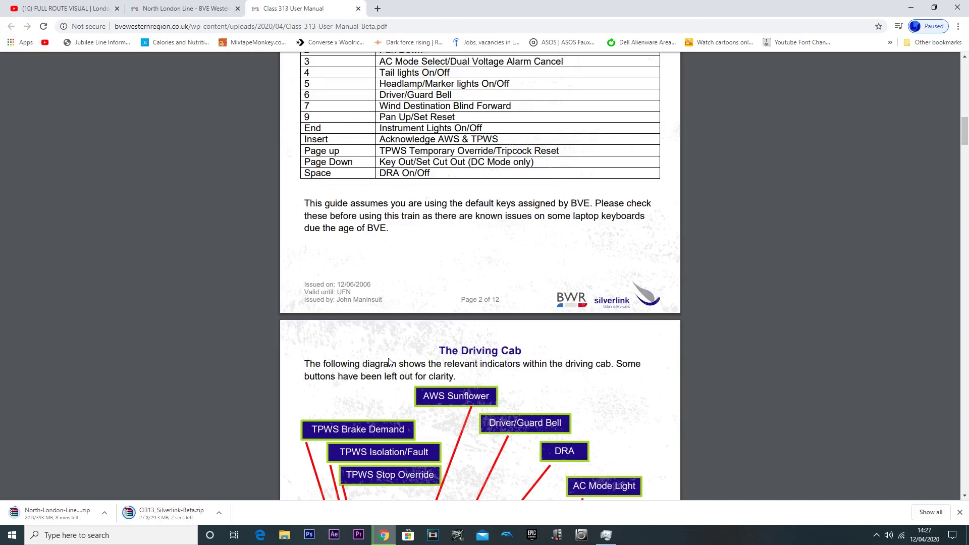
{"action": "scroll", "coordinate": [351, 372], "scroll_direction": "down", "scroll_amount": 12}
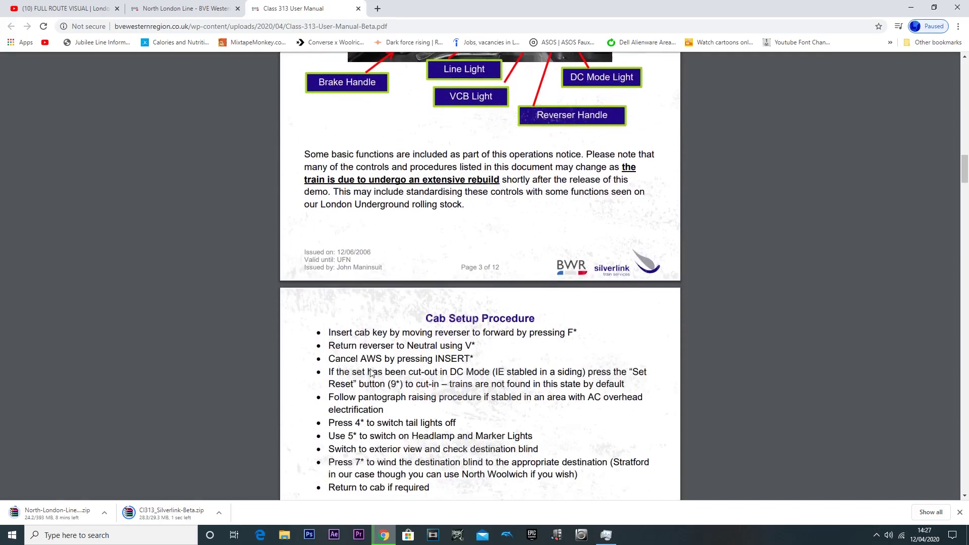
{"action": "scroll", "coordinate": [371, 372], "scroll_direction": "down", "scroll_amount": 10}
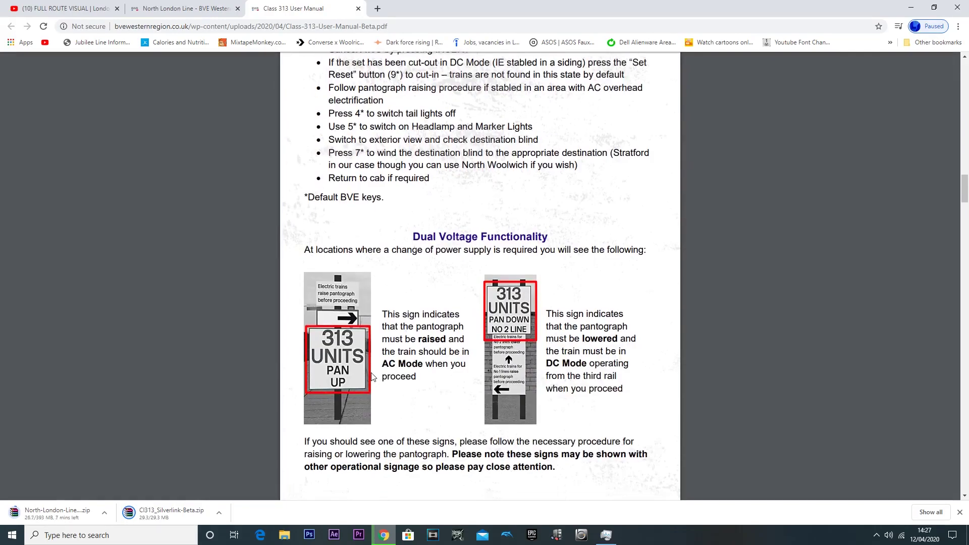
{"action": "scroll", "coordinate": [371, 376], "scroll_direction": "down", "scroll_amount": 12}
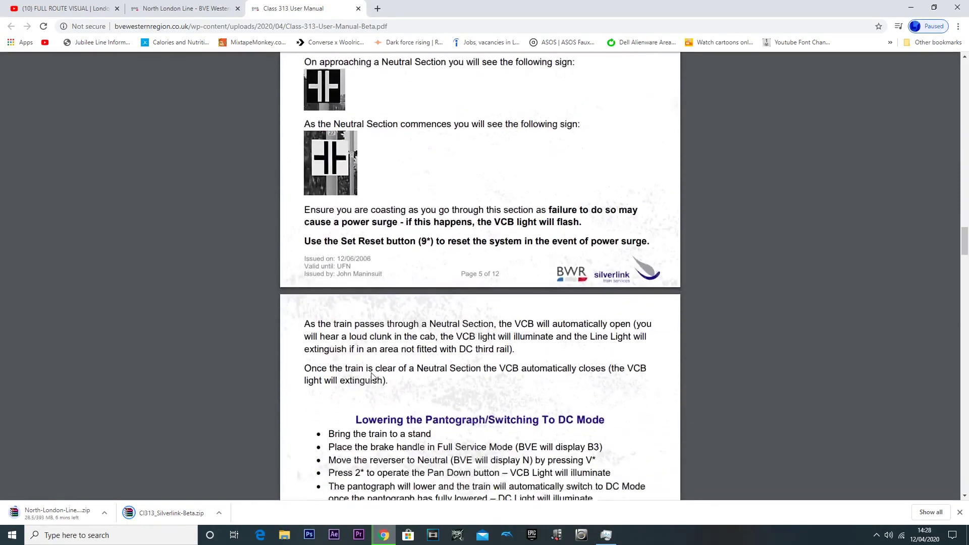
{"action": "scroll", "coordinate": [371, 376], "scroll_direction": "down", "scroll_amount": 12}
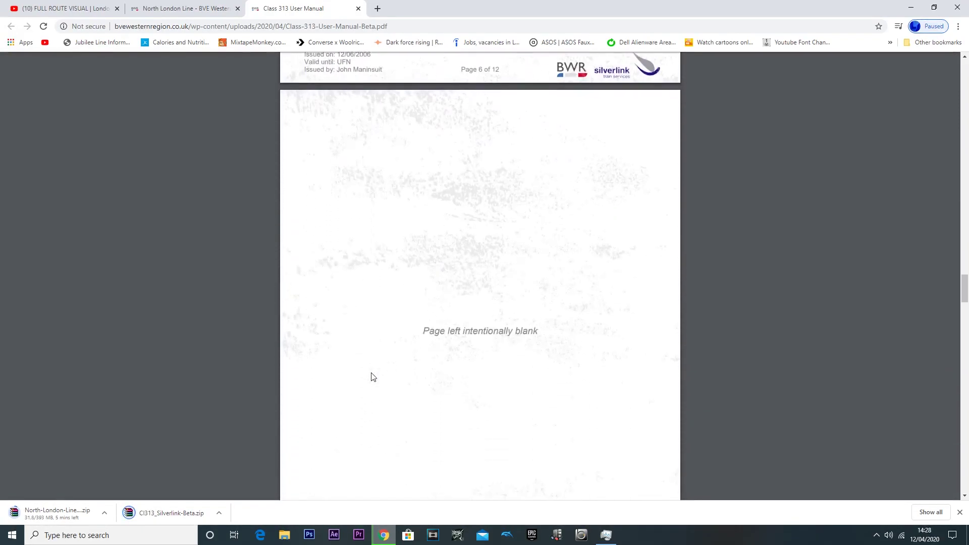
{"action": "scroll", "coordinate": [373, 377], "scroll_direction": "down", "scroll_amount": 3}
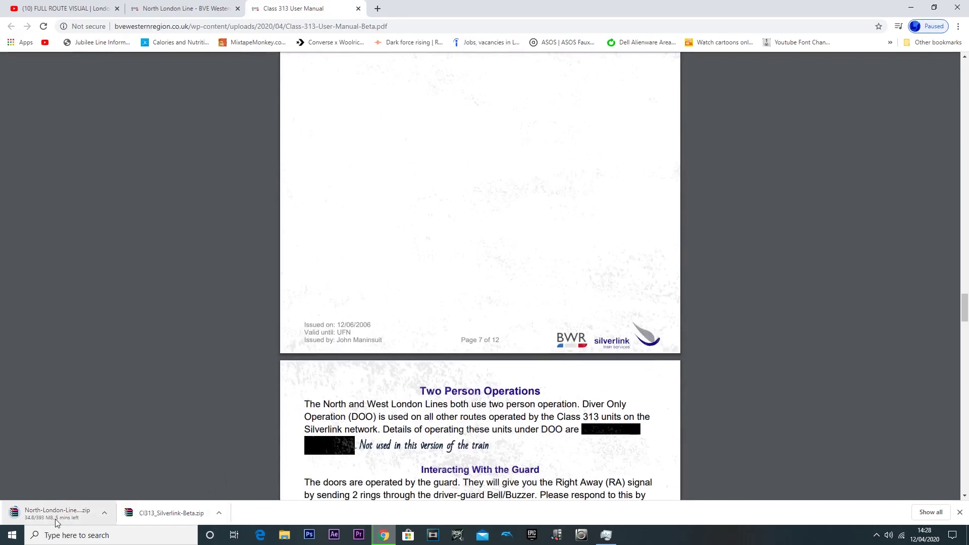
{"action": "scroll", "coordinate": [458, 400], "scroll_direction": "down", "scroll_amount": 4}
{"action": "scroll", "coordinate": [458, 400], "scroll_direction": "down", "scroll_amount": 5}
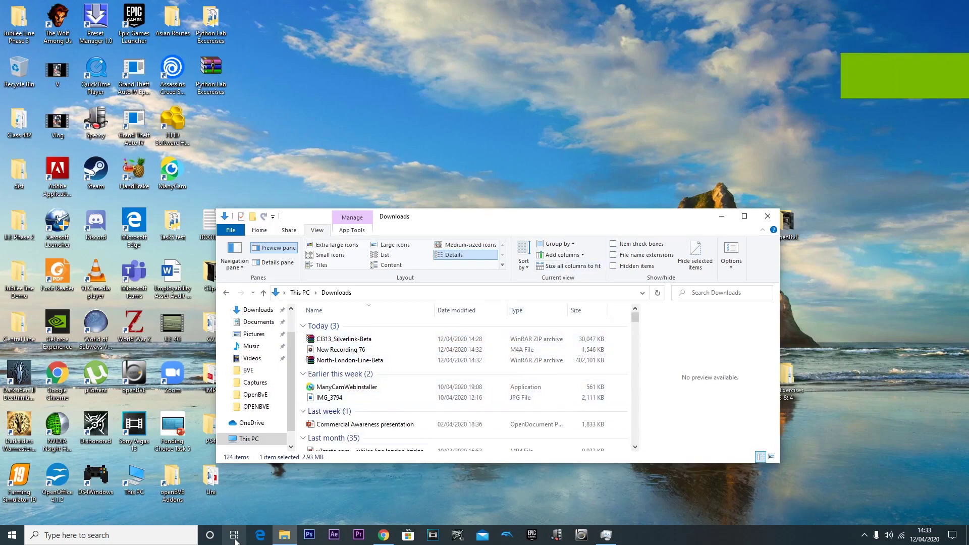
Revisit the download options on the North London Line page in Chrome and return to the Downloads folder in File Explorer
{"action": "left_click", "coordinate": [379, 537]}
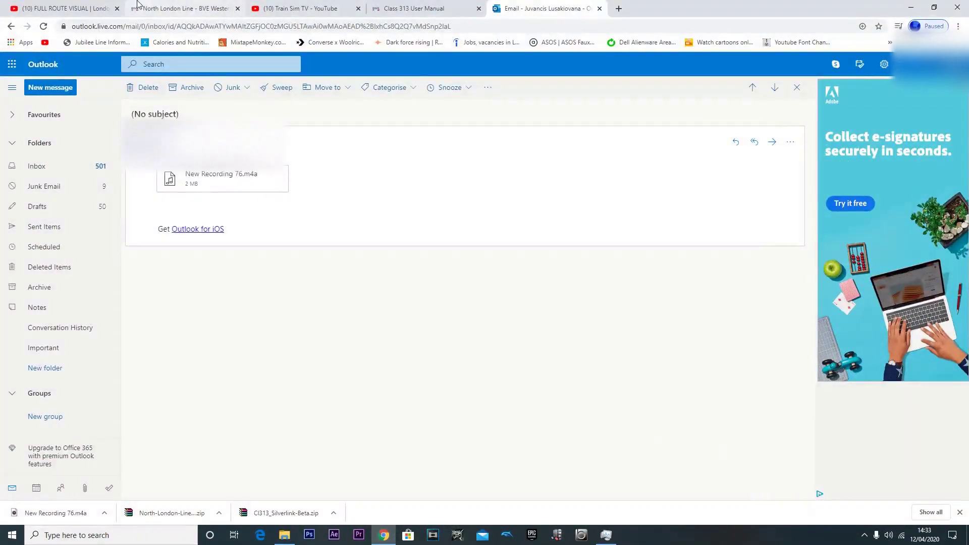
{"action": "left_click", "coordinate": [152, 8]}
{"action": "scroll", "coordinate": [631, 414], "scroll_direction": "down", "scroll_amount": 3}
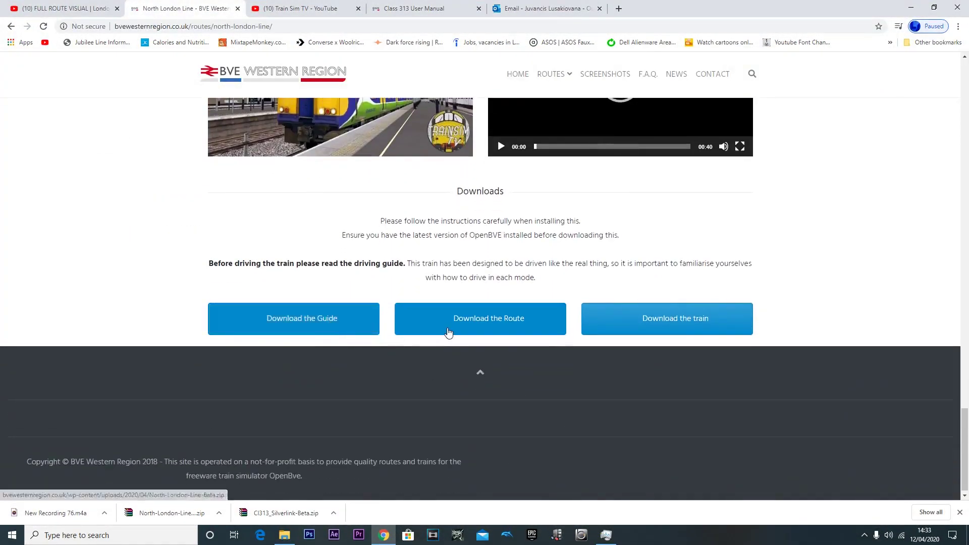
{"action": "key", "text": "super+d"}
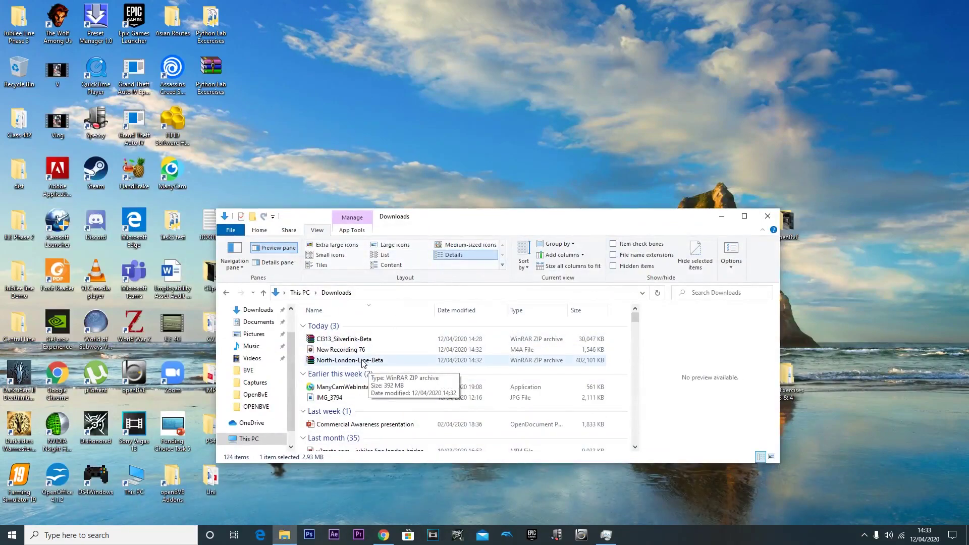
Extract North-London-Line-Beta.zip to the Desktop with WinRAR and minimise the archive window
{"action": "double_click", "coordinate": [362, 361]}
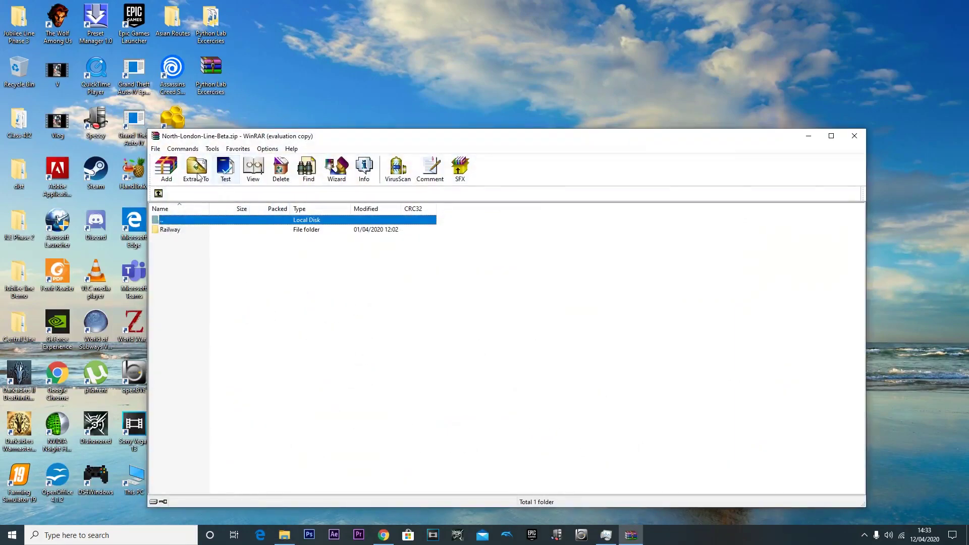
{"action": "left_click", "coordinate": [198, 177]}
{"action": "left_click", "coordinate": [580, 281]}
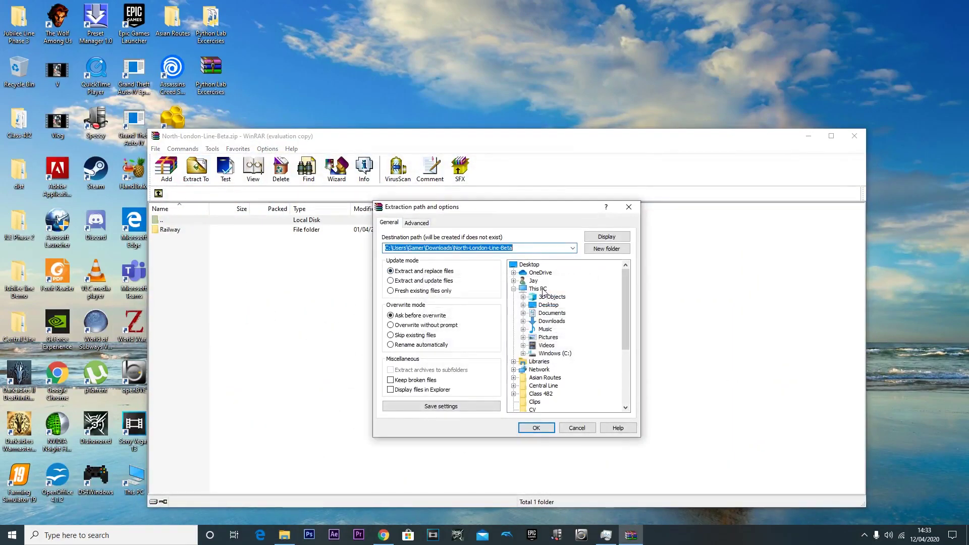
{"action": "left_click", "coordinate": [548, 304]}
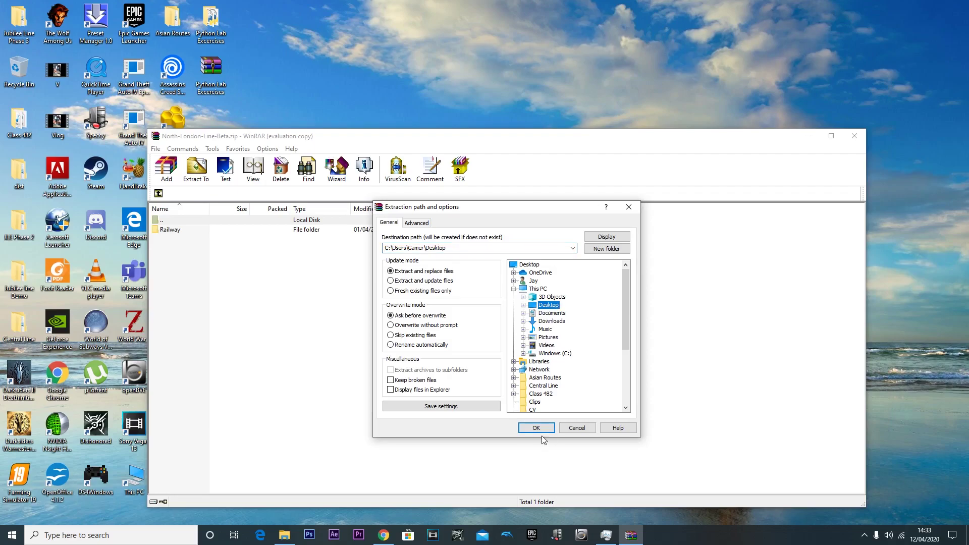
{"action": "left_click", "coordinate": [539, 429]}
{"action": "left_click", "coordinate": [807, 135]}
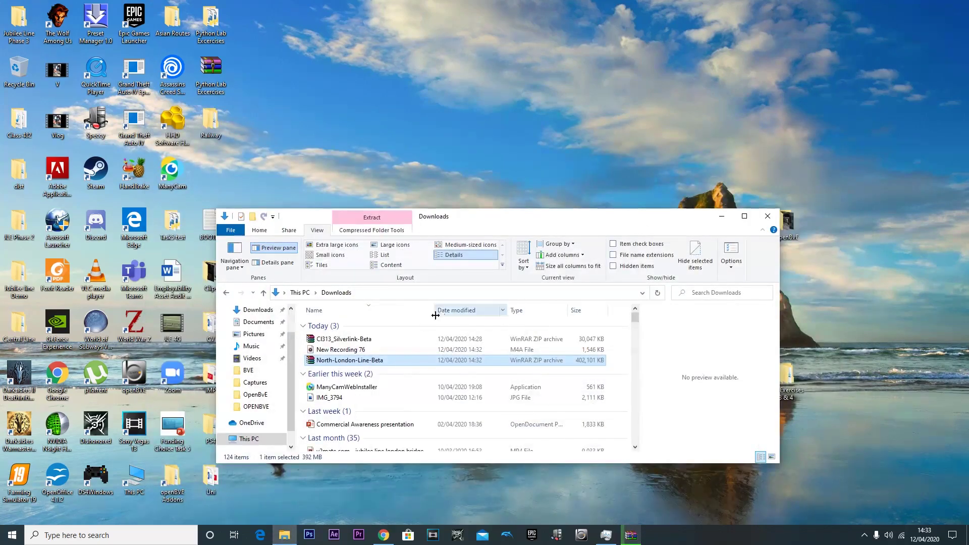
Extract the Cl313_Silverlink-Beta.zip archive to the Desktop
{"action": "double_click", "coordinate": [403, 339]}
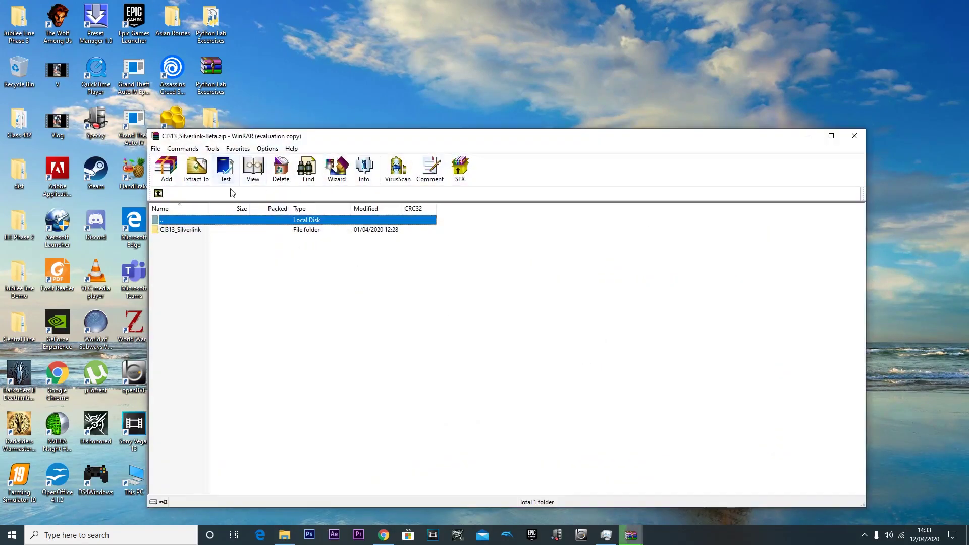
{"action": "left_click", "coordinate": [196, 169]}
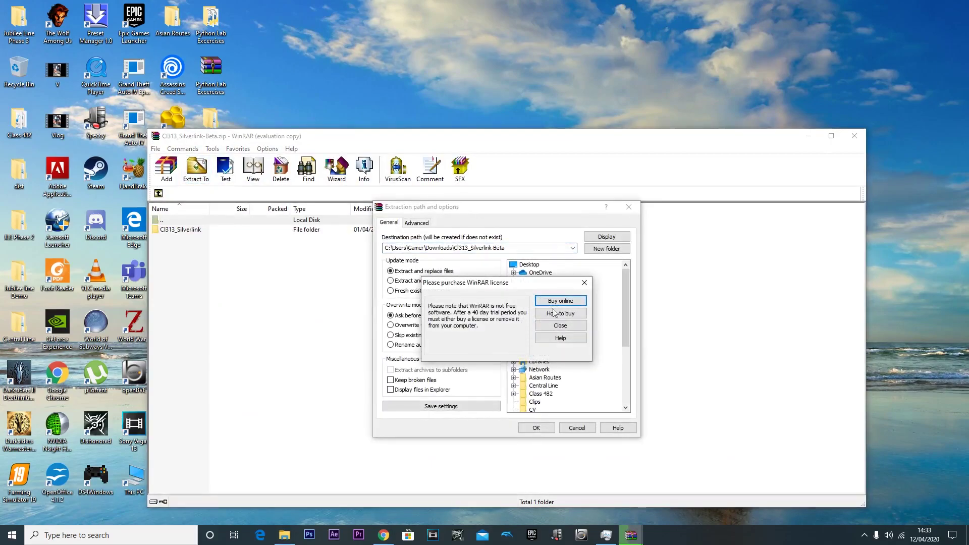
{"action": "left_click", "coordinate": [584, 282]}
{"action": "left_click", "coordinate": [547, 305]}
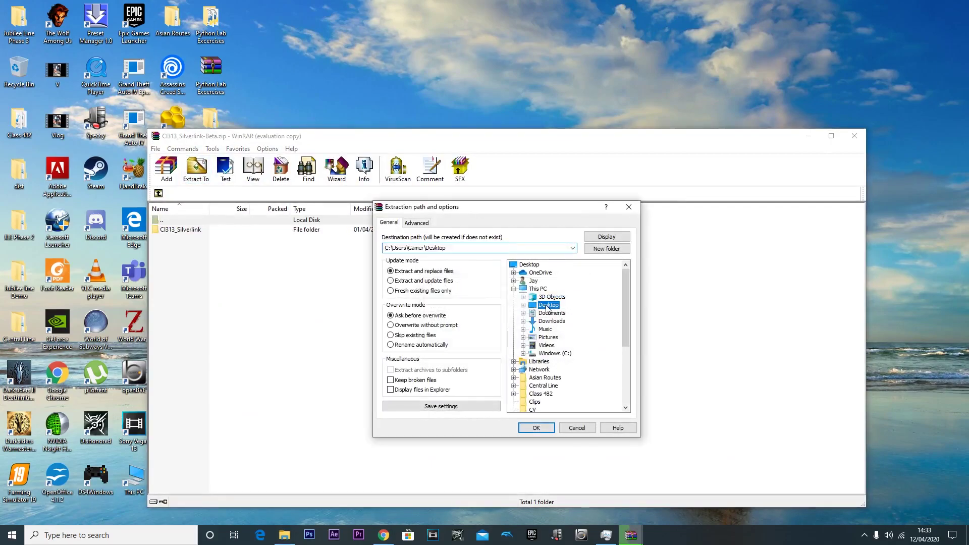
{"action": "left_click", "coordinate": [539, 427]}
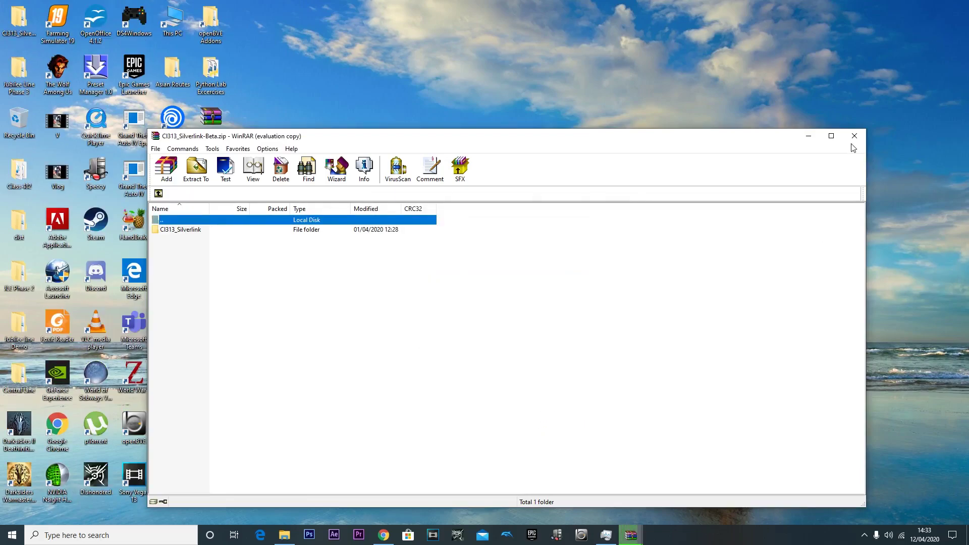
Check the route archive's extraction progress and close WinRAR once it has finished
{"action": "left_click", "coordinate": [631, 535]}
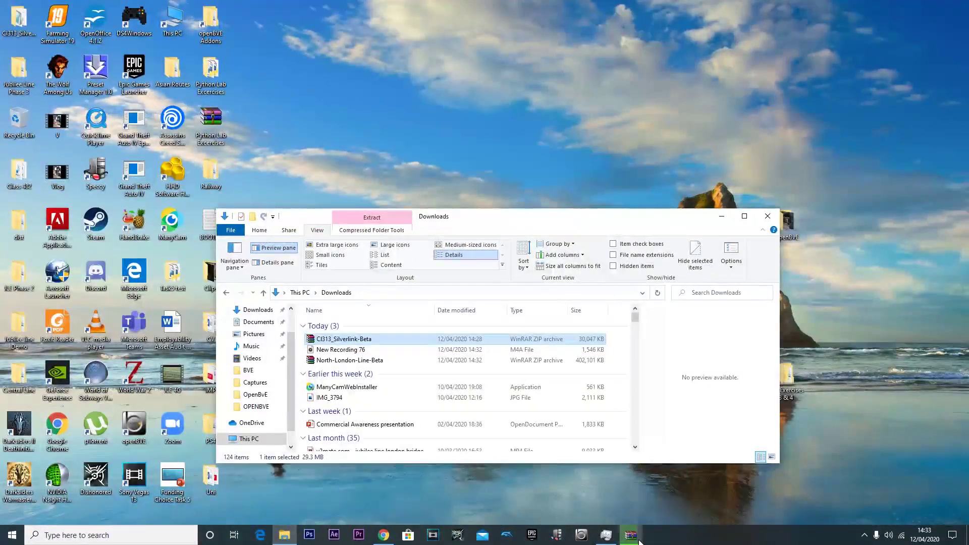
{"action": "left_click", "coordinate": [638, 539]}
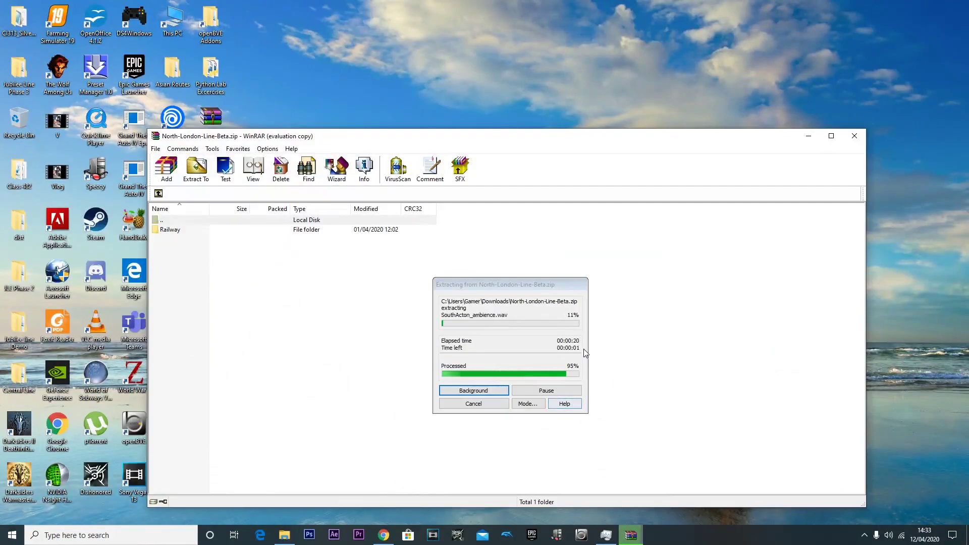
{"action": "left_click", "coordinate": [853, 136]}
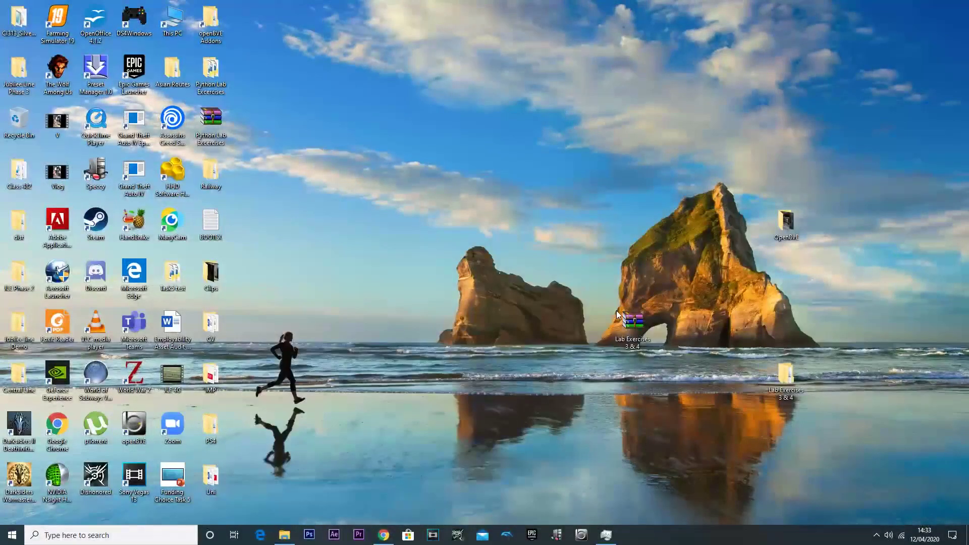
Move the Railway and Cl313_Silverlink folders side by side onto an empty area of the desktop
{"action": "left_click_drag", "start_coordinate": [213, 172], "coordinate": [523, 183]}
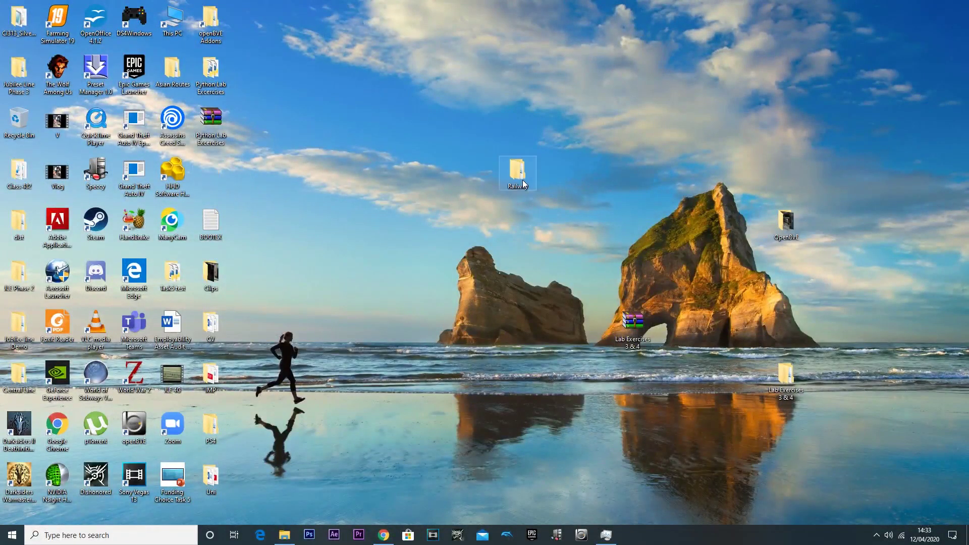
{"action": "left_click_drag", "start_coordinate": [19, 20], "coordinate": [451, 170]}
{"action": "left_click_drag", "start_coordinate": [391, 110], "coordinate": [600, 263]}
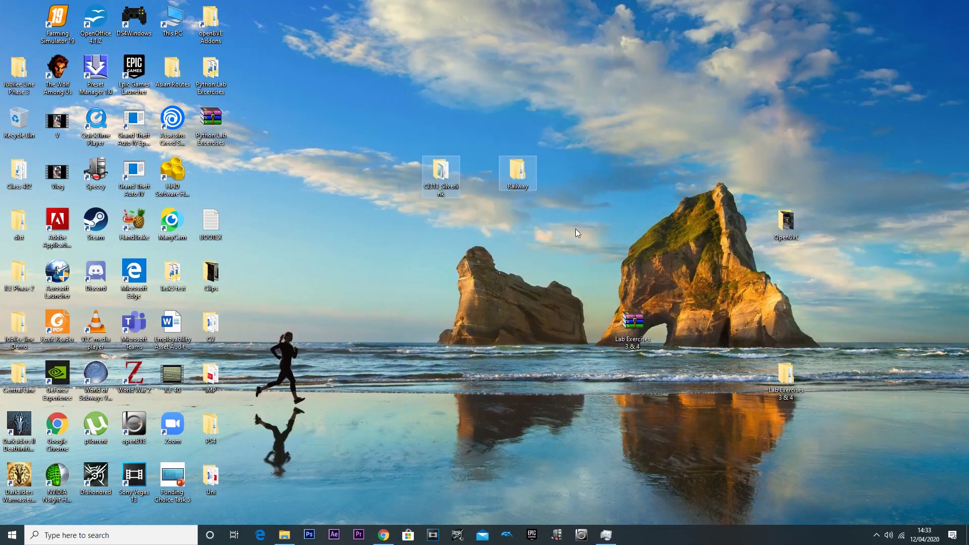
{"action": "left_click", "coordinate": [580, 204]}
Examine the Railway folder's Route, Object and Sound subfolders, including the Silverlink Metro route modules
{"action": "double_click", "coordinate": [519, 174]}
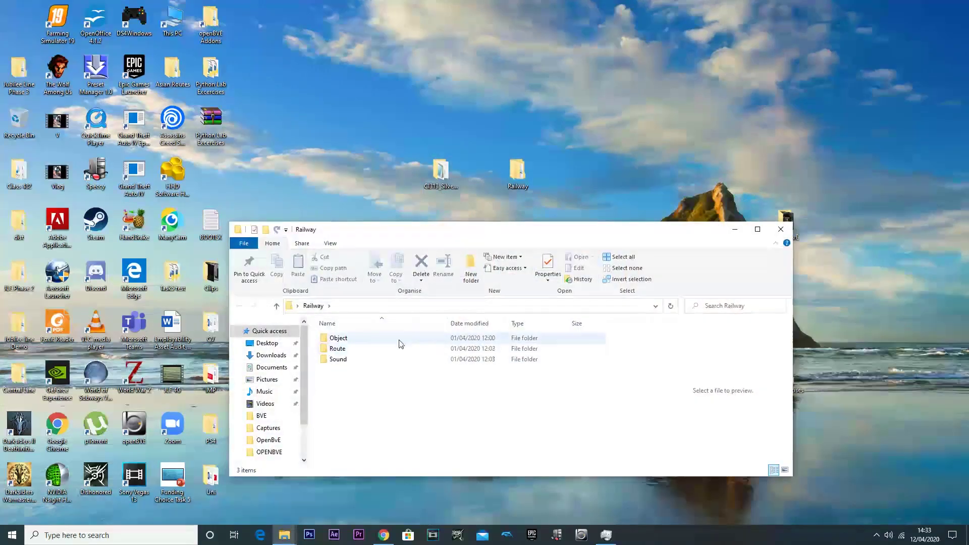
{"action": "double_click", "coordinate": [375, 353]}
{"action": "double_click", "coordinate": [370, 339]}
{"action": "left_click", "coordinate": [353, 347]}
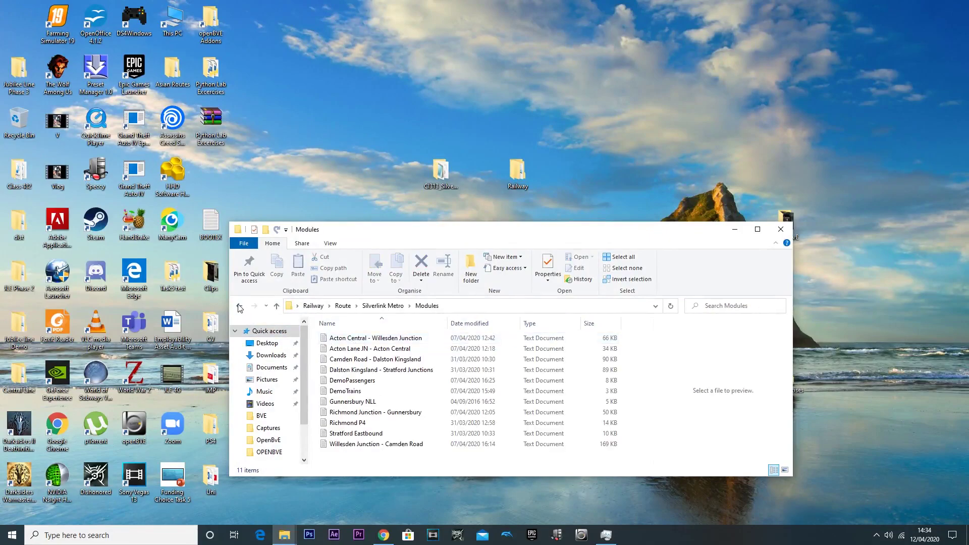
{"action": "left_click", "coordinate": [239, 306]}
{"action": "left_click", "coordinate": [239, 305]}
{"action": "left_click", "coordinate": [240, 306]}
{"action": "double_click", "coordinate": [348, 338]}
{"action": "double_click", "coordinate": [368, 347]}
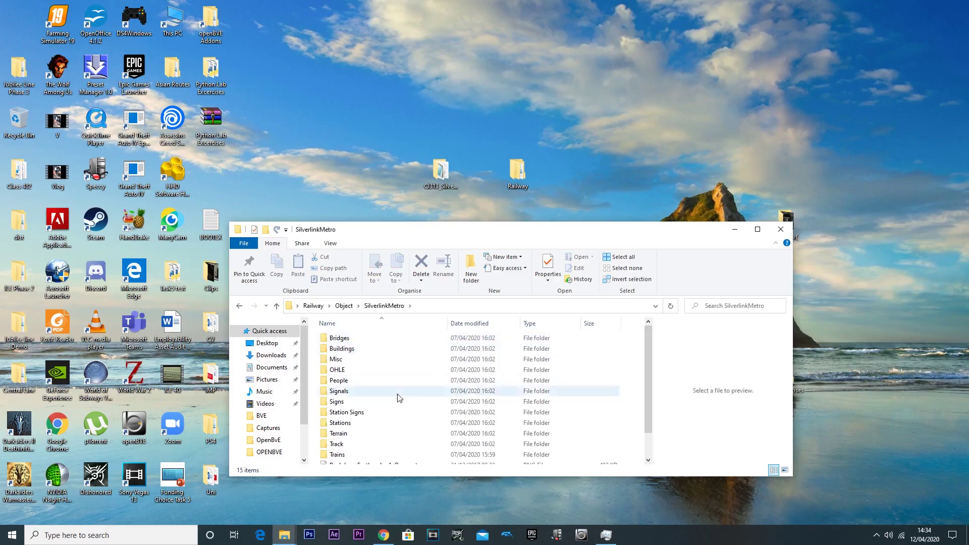
{"action": "left_click", "coordinate": [239, 307]}
{"action": "double_click", "coordinate": [345, 360]}
{"action": "double_click", "coordinate": [354, 338]}
Examine the contents of the Cl313_Silverlink train folder and close both folder windows
{"action": "double_click", "coordinate": [436, 179]}
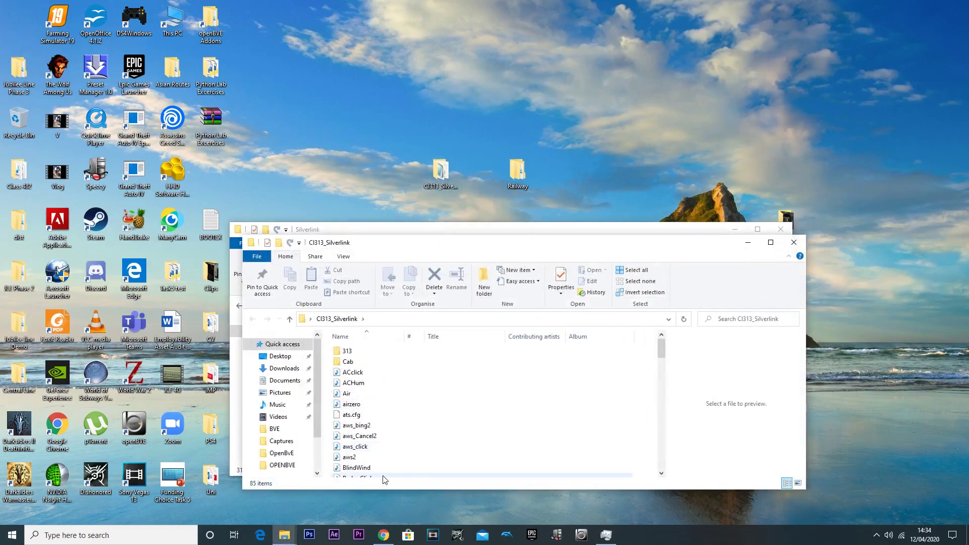
{"action": "left_click", "coordinate": [792, 245]}
{"action": "left_click", "coordinate": [781, 229]}
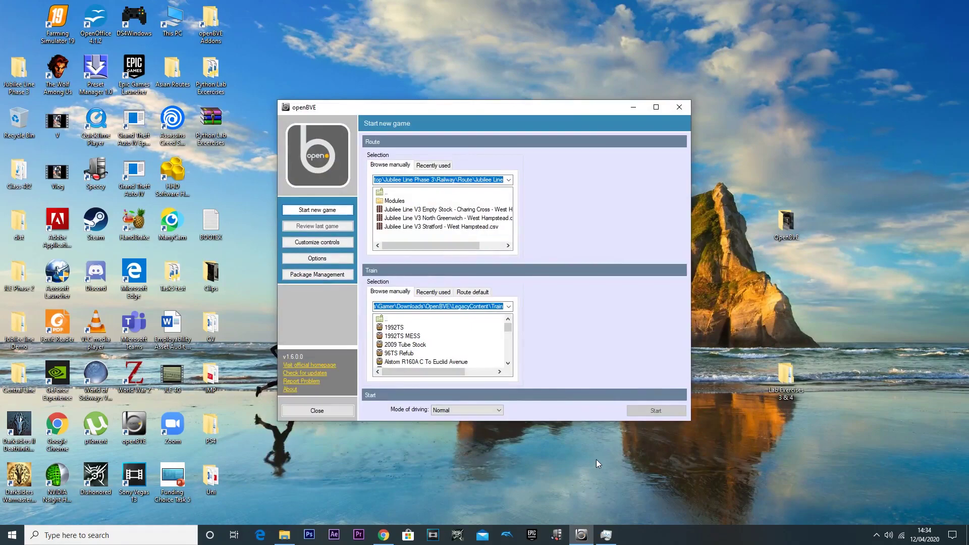
In openBVE, browse the route selection out of the Jubilee Line Phase 3 folder to the Desktop folder
{"action": "double_click", "coordinate": [380, 192]}
{"action": "double_click", "coordinate": [379, 192]}
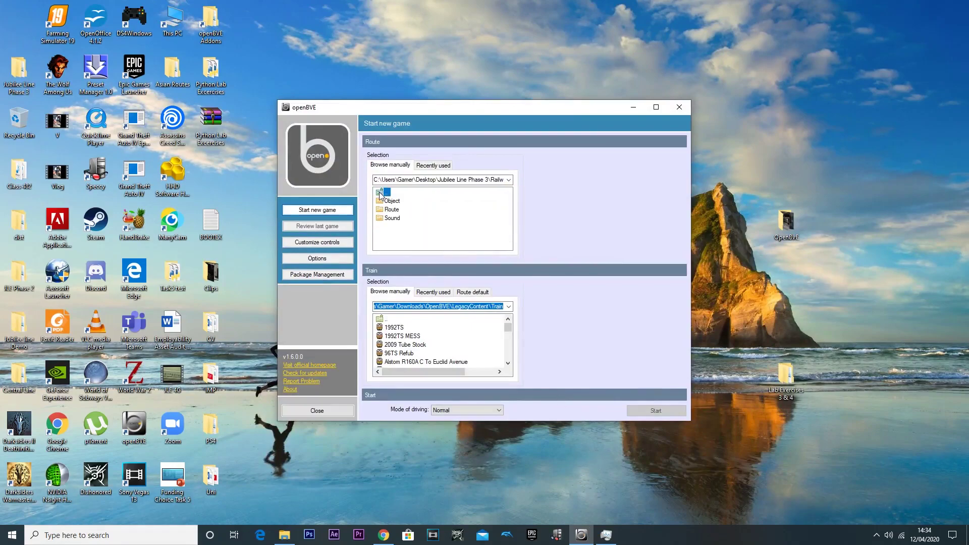
{"action": "double_click", "coordinate": [380, 193]}
{"action": "double_click", "coordinate": [379, 193]}
{"action": "double_click", "coordinate": [379, 193]}
{"action": "double_click", "coordinate": [380, 192]}
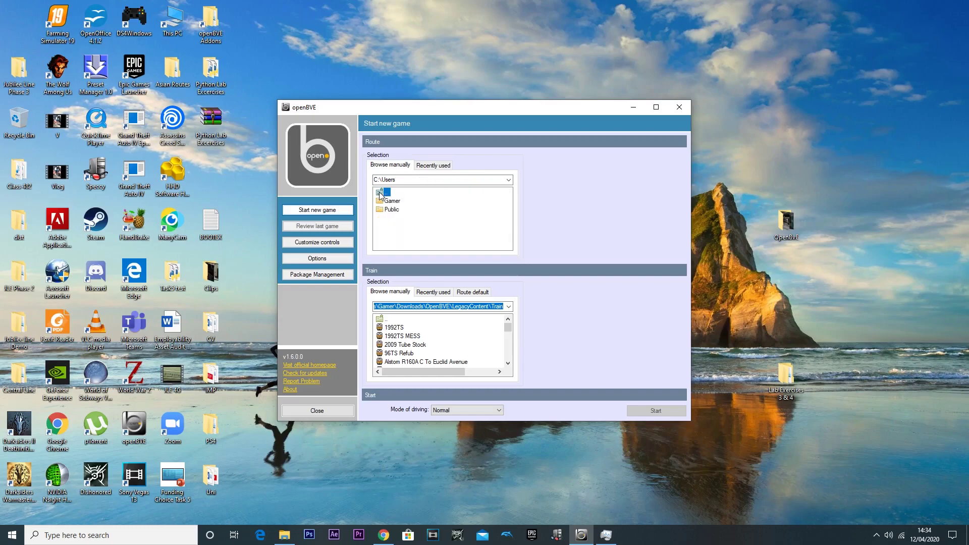
{"action": "double_click", "coordinate": [380, 193]}
{"action": "scroll", "coordinate": [417, 212], "scroll_direction": "down", "scroll_amount": 2}
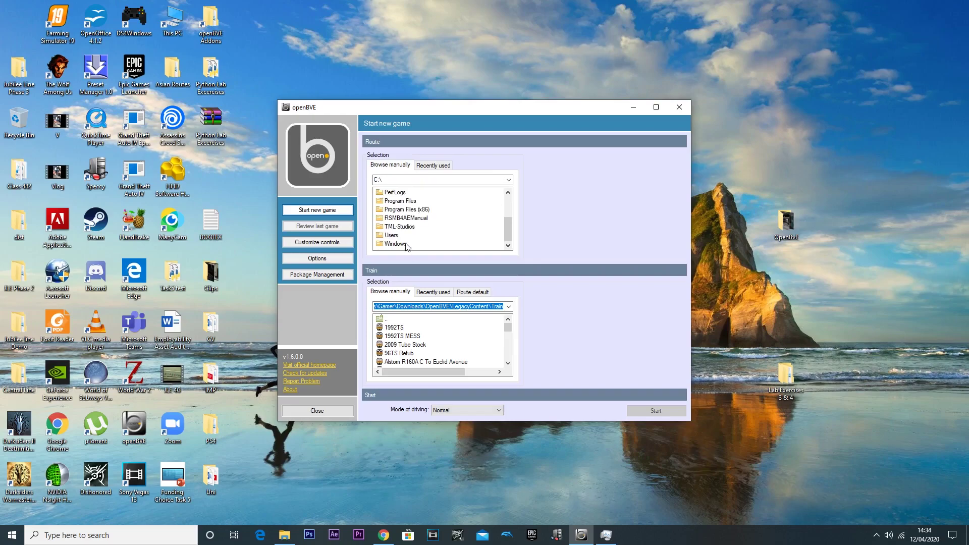
{"action": "double_click", "coordinate": [395, 235]}
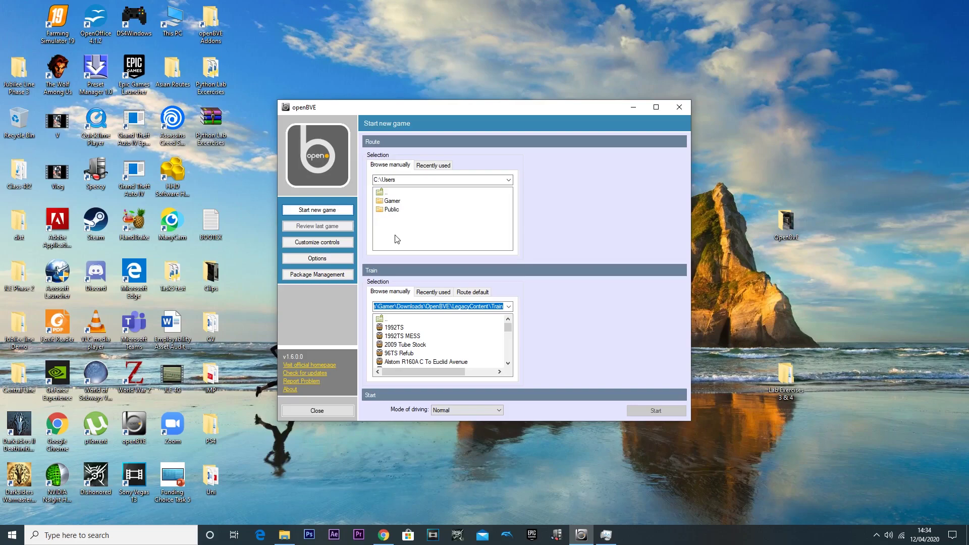
{"action": "double_click", "coordinate": [396, 202]}
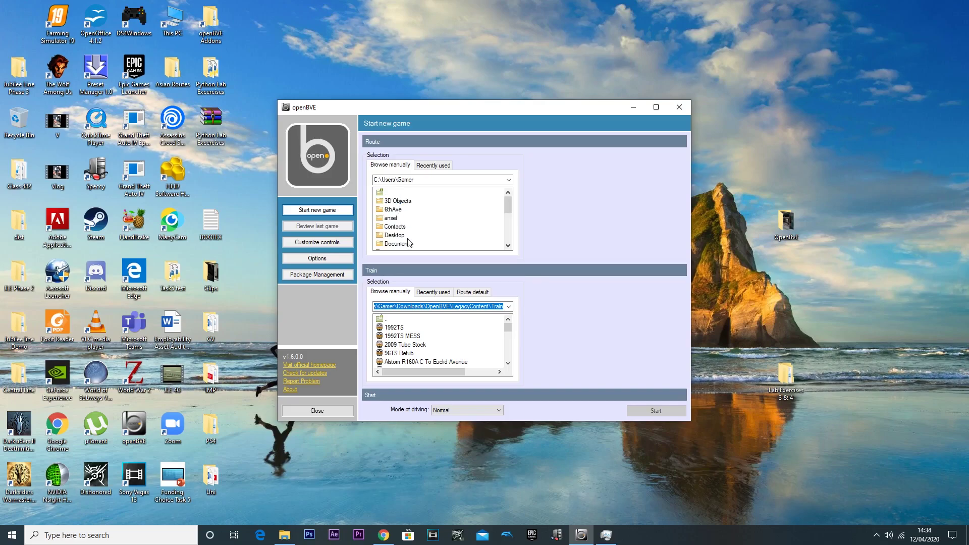
{"action": "double_click", "coordinate": [398, 236]}
Select the route North London Line Beta.csv from the Silverlink Metro folder under Railway\Route
{"action": "scroll", "coordinate": [425, 228], "scroll_direction": "down", "scroll_amount": 5}
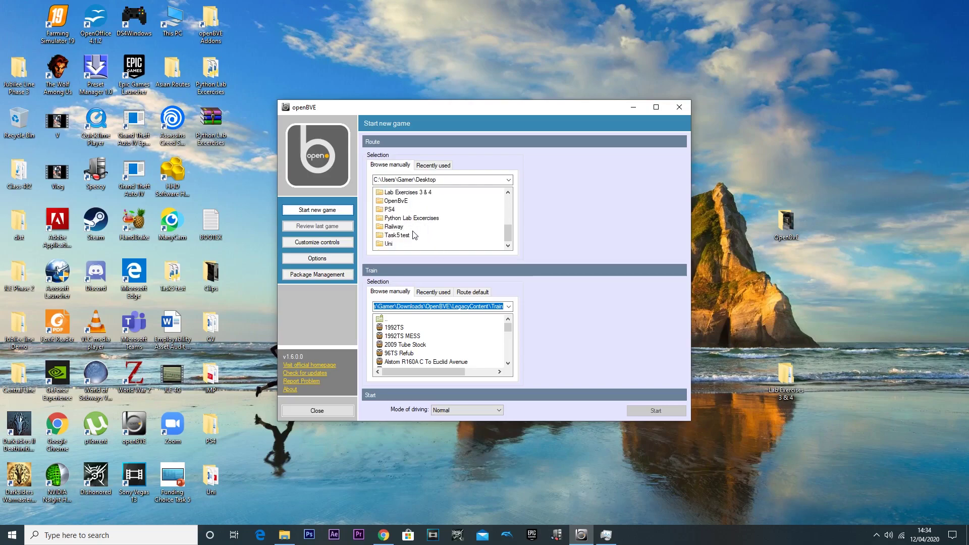
{"action": "double_click", "coordinate": [394, 226]}
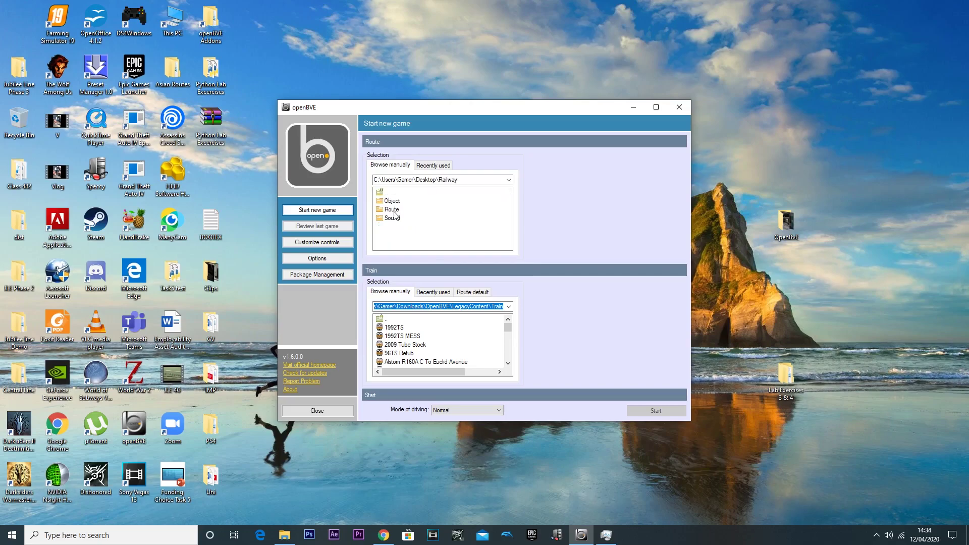
{"action": "left_click", "coordinate": [393, 209]}
{"action": "double_click", "coordinate": [393, 211]}
{"action": "double_click", "coordinate": [411, 202]}
{"action": "left_click", "coordinate": [427, 210]}
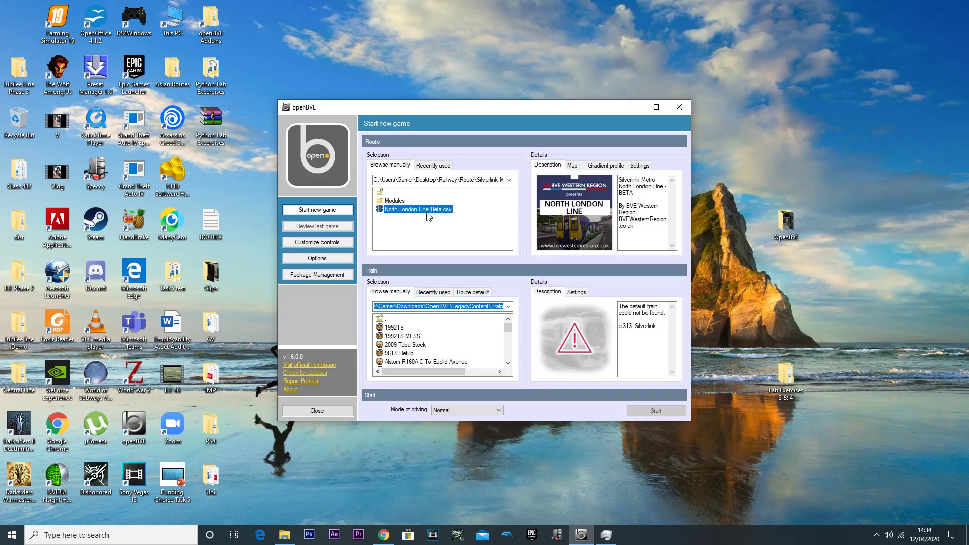
Browse the train selection to the Desktop folder and select the Cl313_Silverlink train
{"action": "double_click", "coordinate": [382, 320]}
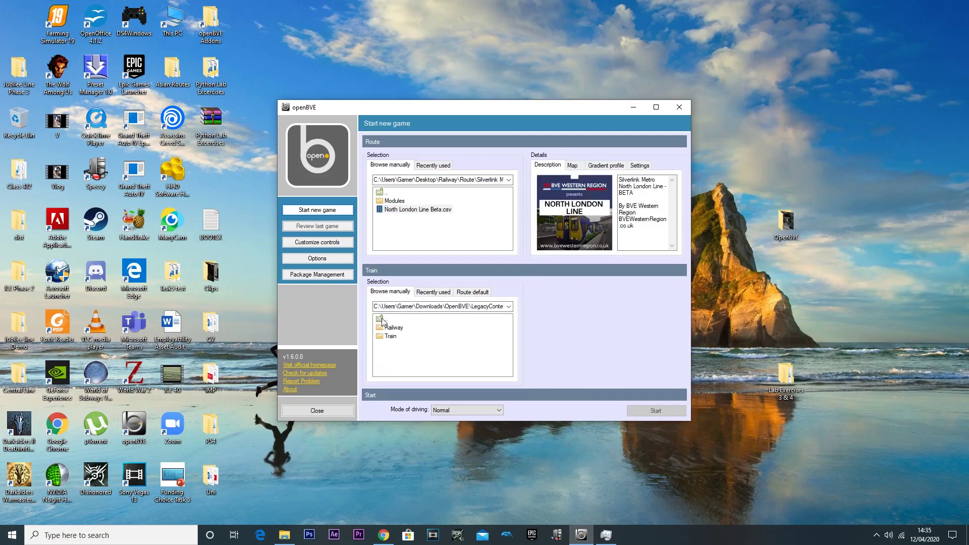
{"action": "double_click", "coordinate": [383, 319]}
{"action": "left_click", "coordinate": [382, 320]}
{"action": "double_click", "coordinate": [383, 320]}
{"action": "double_click", "coordinate": [383, 320]}
{"action": "double_click", "coordinate": [383, 320]}
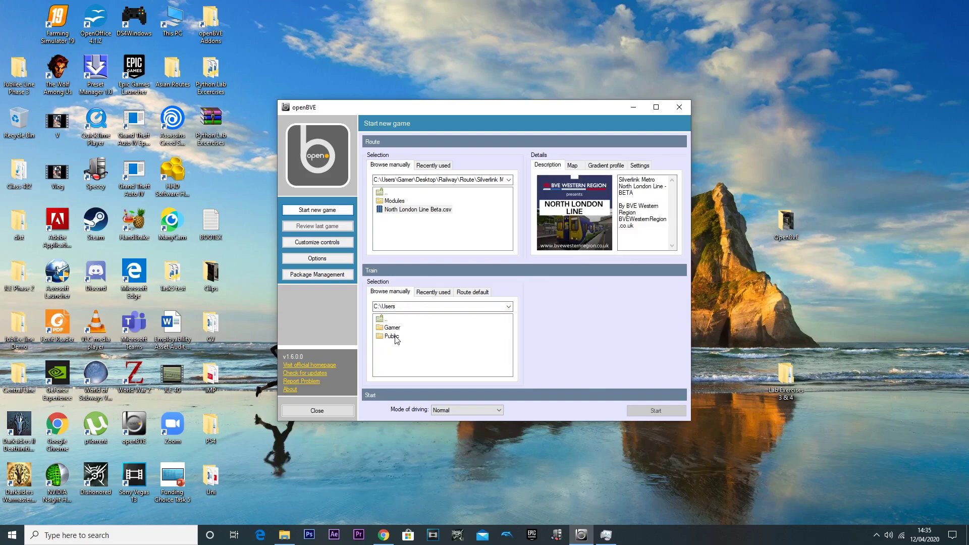
{"action": "double_click", "coordinate": [392, 328]}
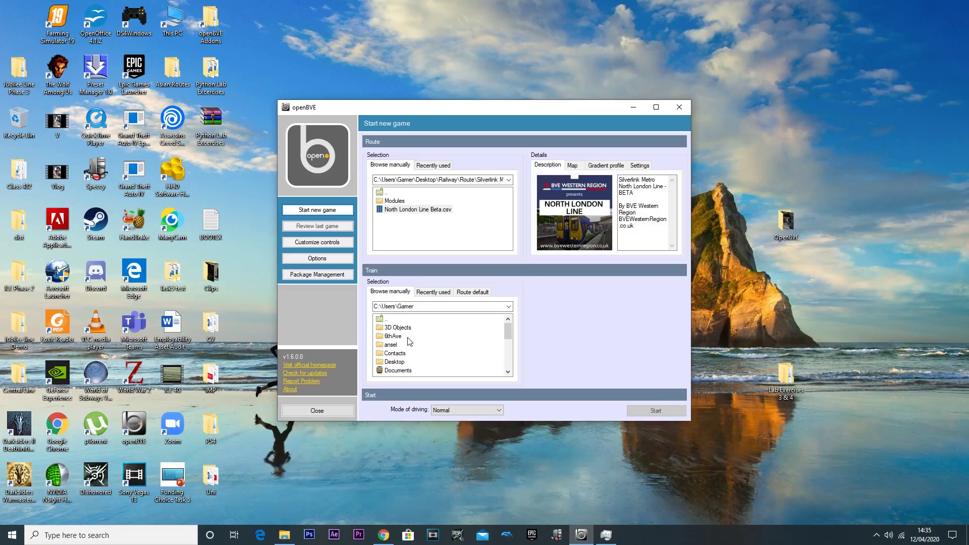
{"action": "double_click", "coordinate": [404, 362]}
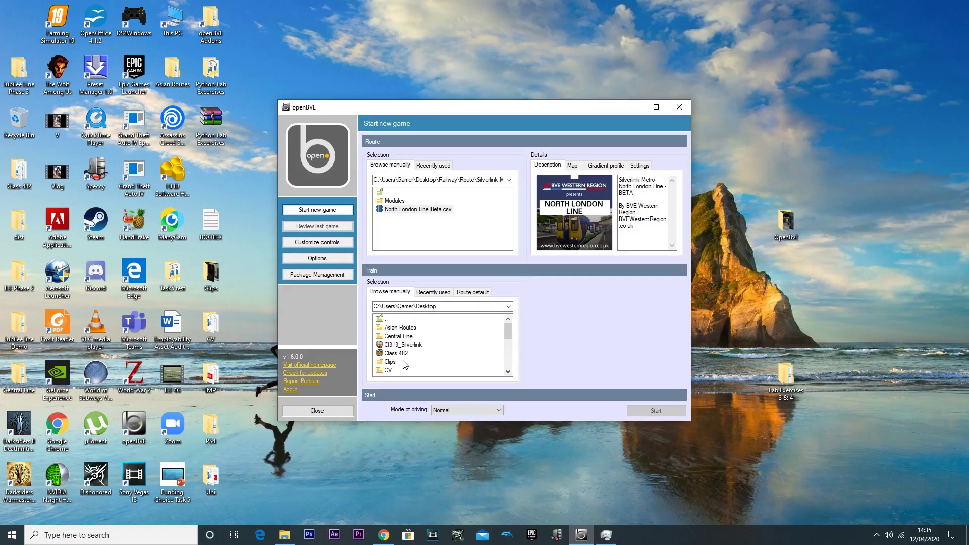
{"action": "left_click", "coordinate": [401, 346]}
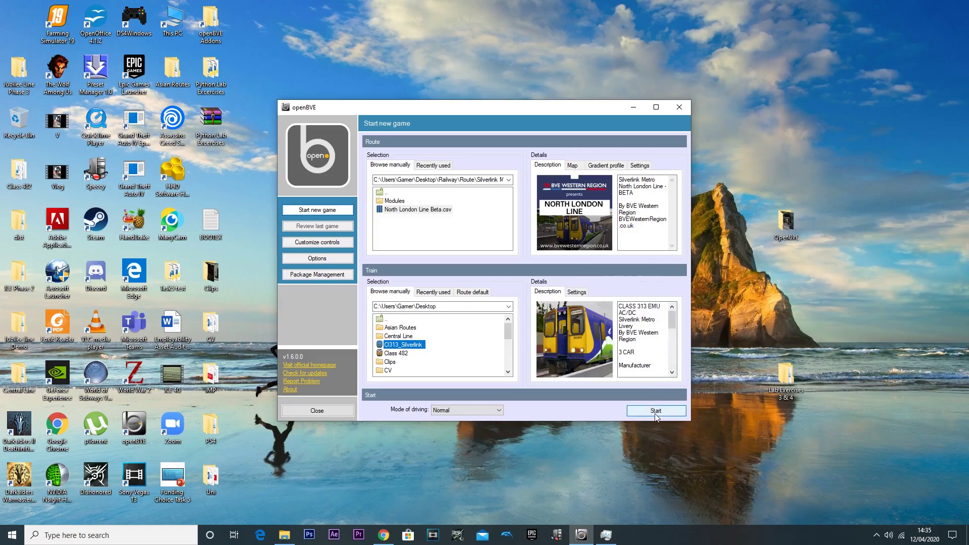
Reposition the openBVE window, start the game with the Normal driving mode and maximise the game window
{"action": "left_click_drag", "start_coordinate": [491, 107], "coordinate": [695, 208]}
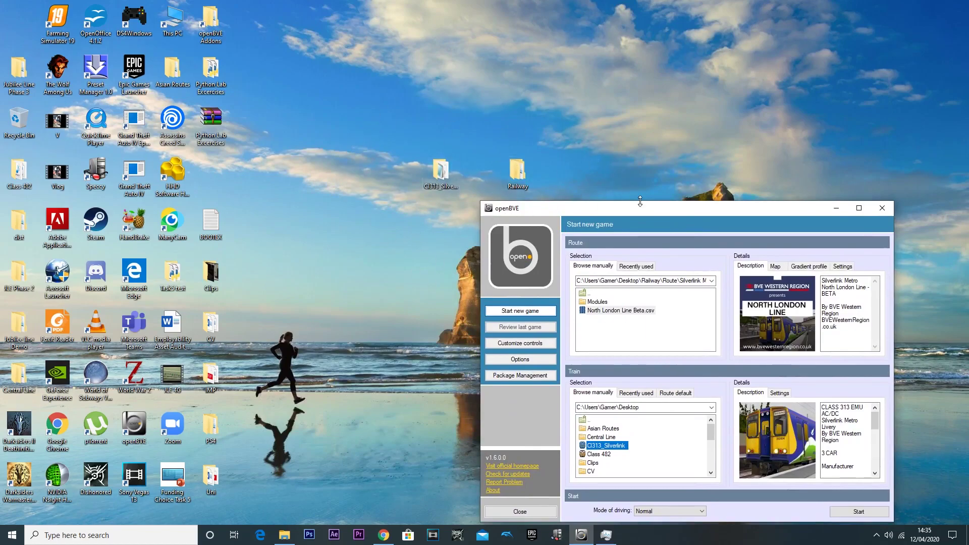
{"action": "left_click_drag", "start_coordinate": [649, 207], "coordinate": [614, 98]}
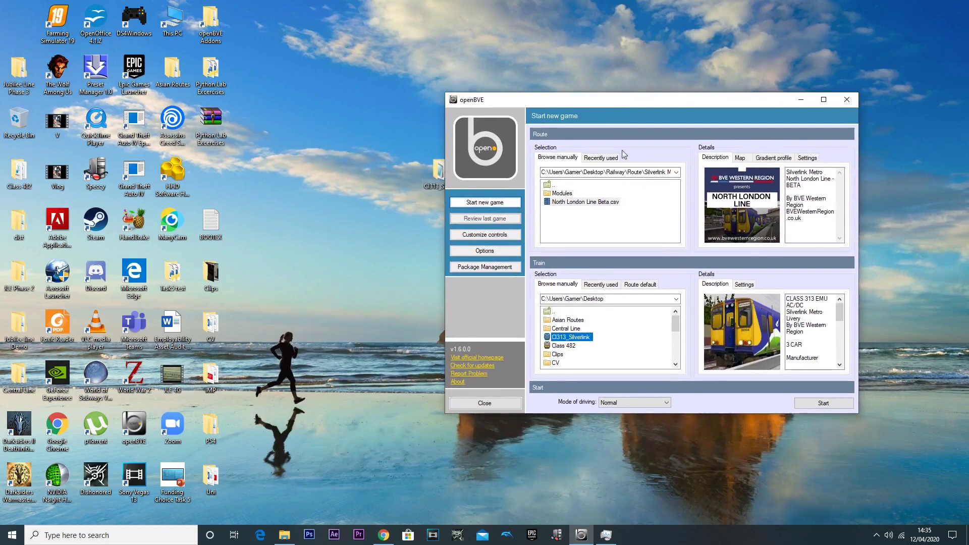
{"action": "left_click", "coordinate": [826, 404]}
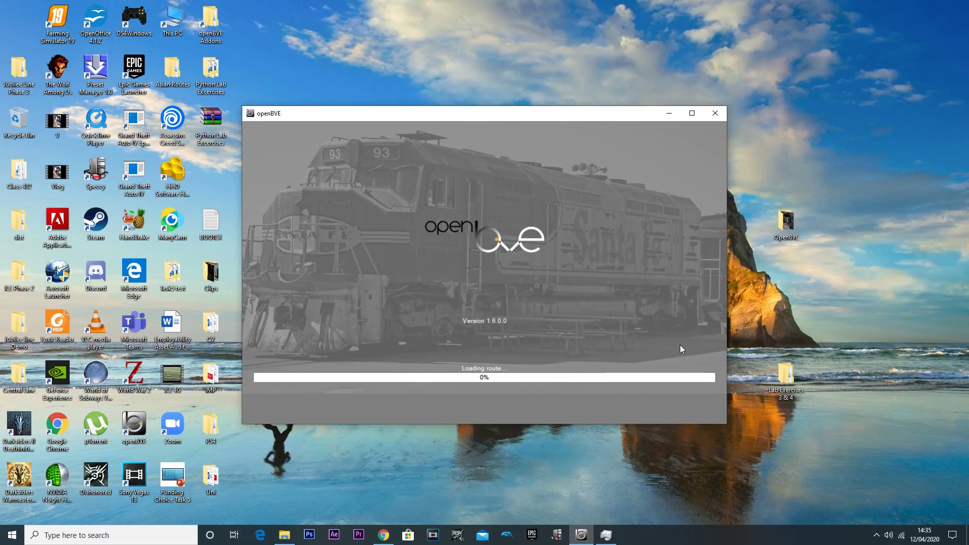
{"action": "left_click", "coordinate": [690, 117]}
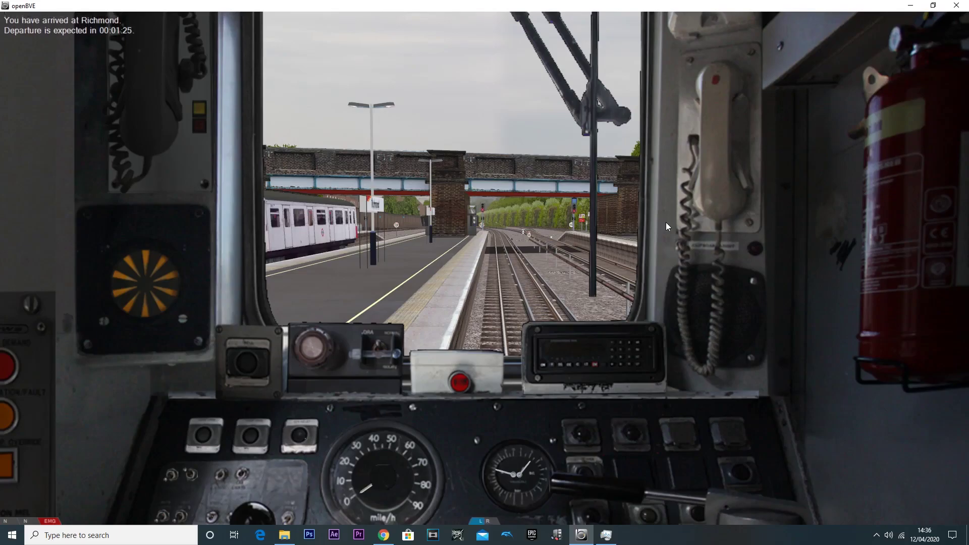
Look around the Class 313 cab at Richmond, viewing its side panel, driving desk and windscreen
{"action": "key", "text": "Left"}
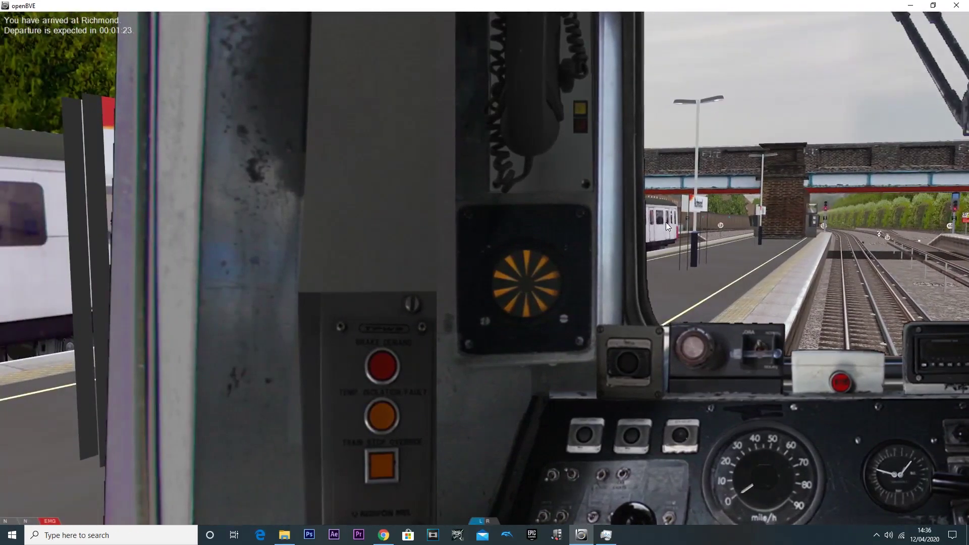
{"action": "key", "text": "Right"}
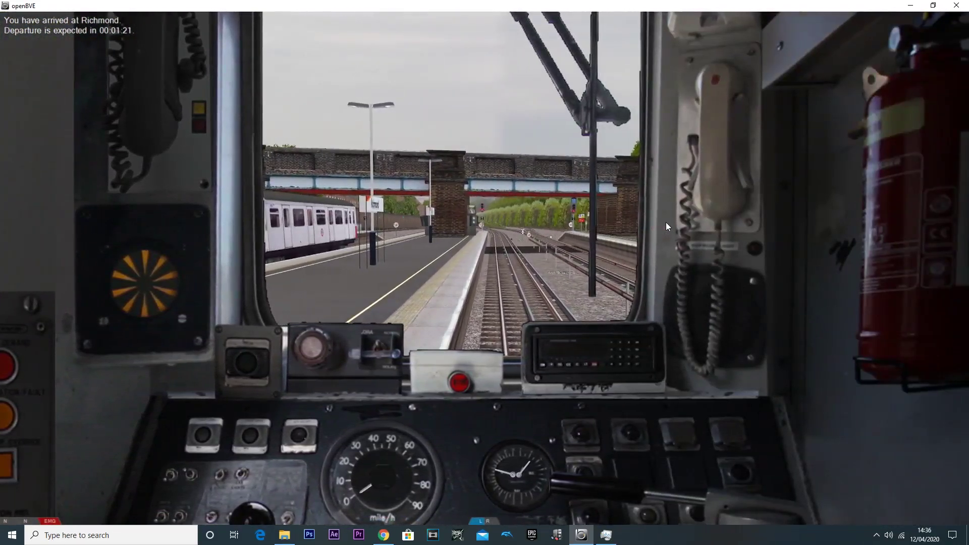
{"action": "key", "text": "Down"}
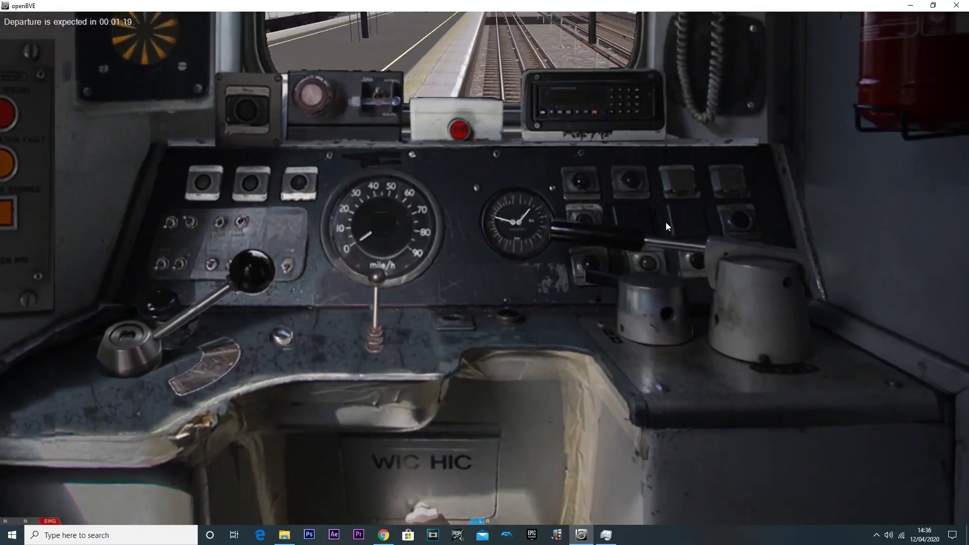
{"action": "key", "text": "Up"}
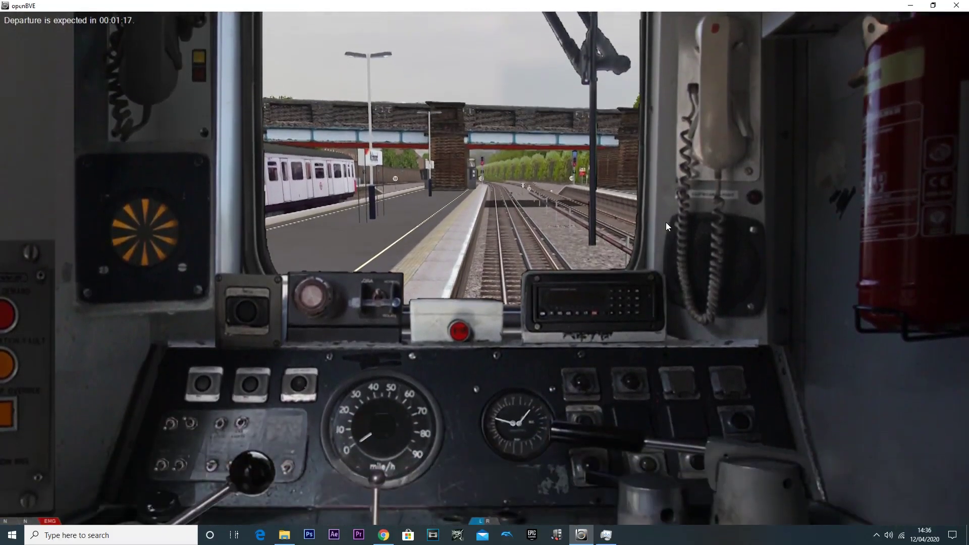
{"action": "key", "text": "Down"}
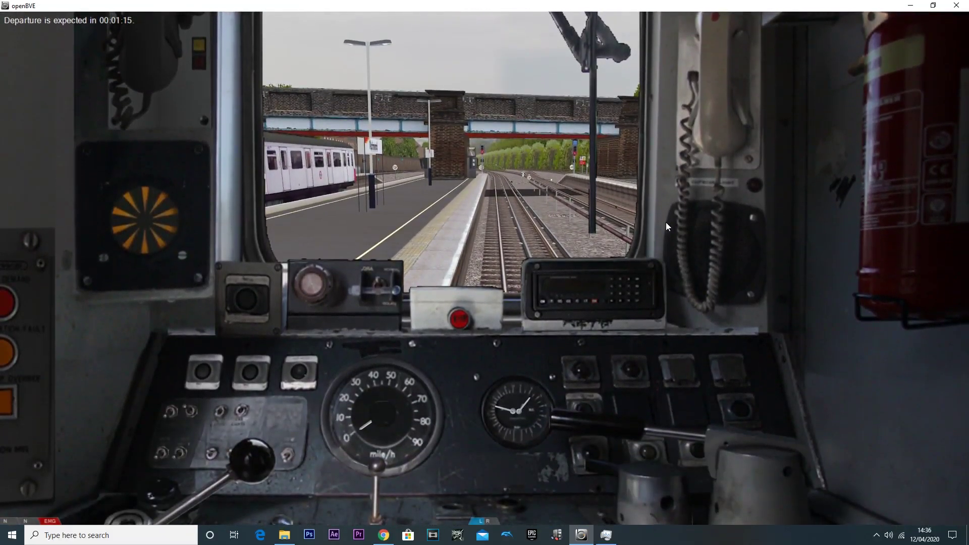